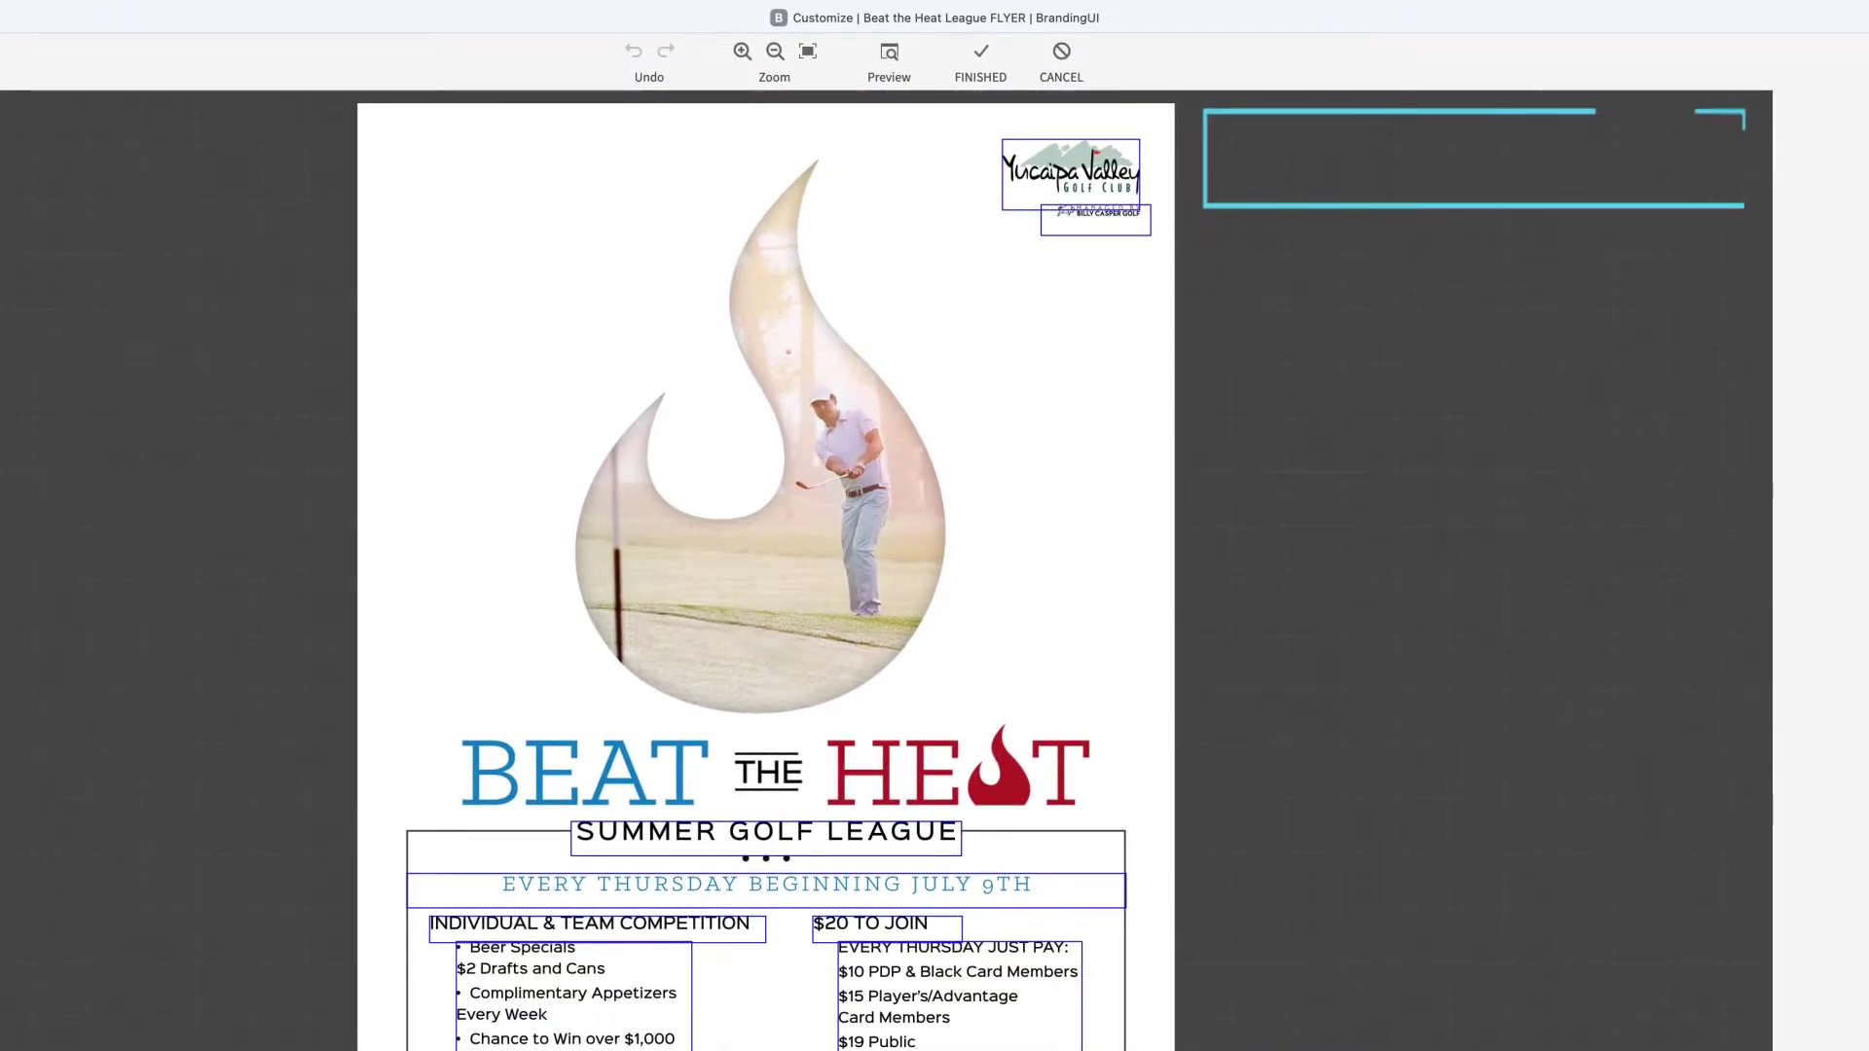
# Change the heading to SPRING GOLF LEAGUE and add APRIL before 9TH in the date line.
pyautogui.click(764, 835)
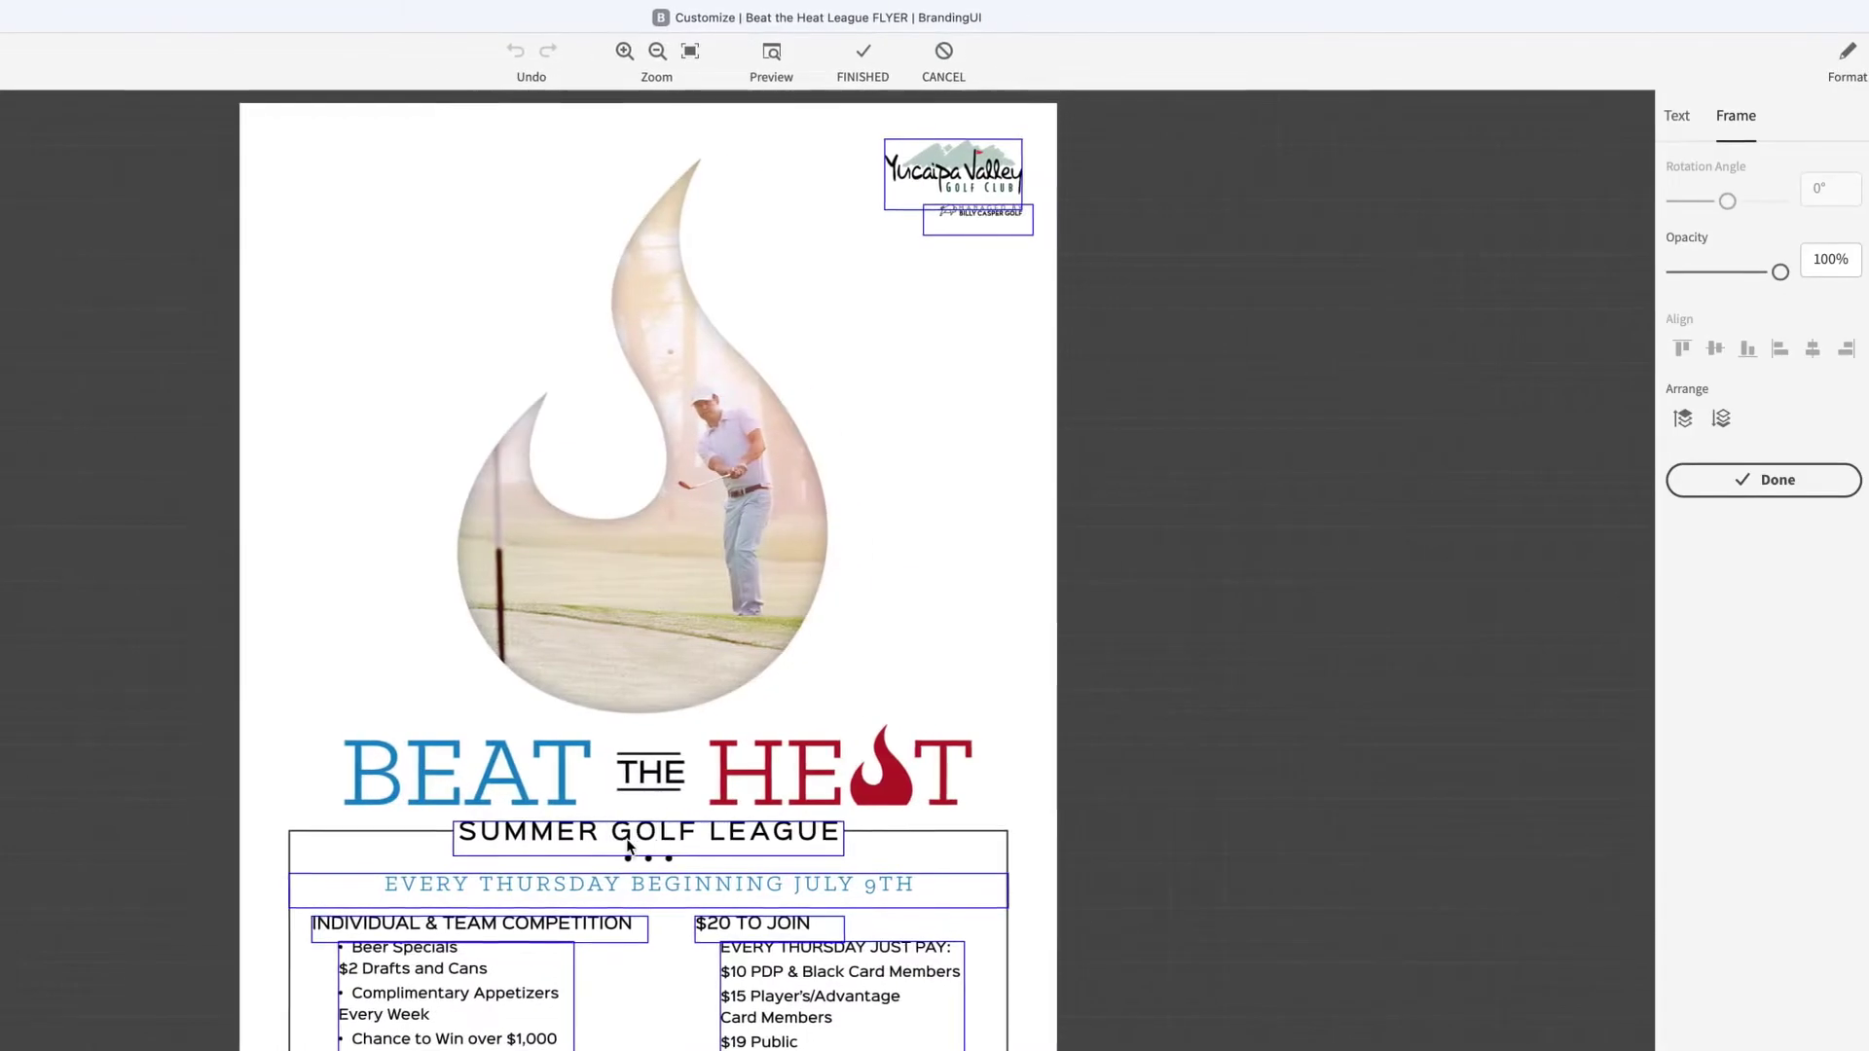
pyautogui.tripleClick(710, 829)
pyautogui.click(589, 829)
pyautogui.press('BackSpace')
pyautogui.press('BackSpace')
pyautogui.press('BackSpace')
pyautogui.press('BackSpace')
pyautogui.press('BackSpace')
pyautogui.write('PRING')
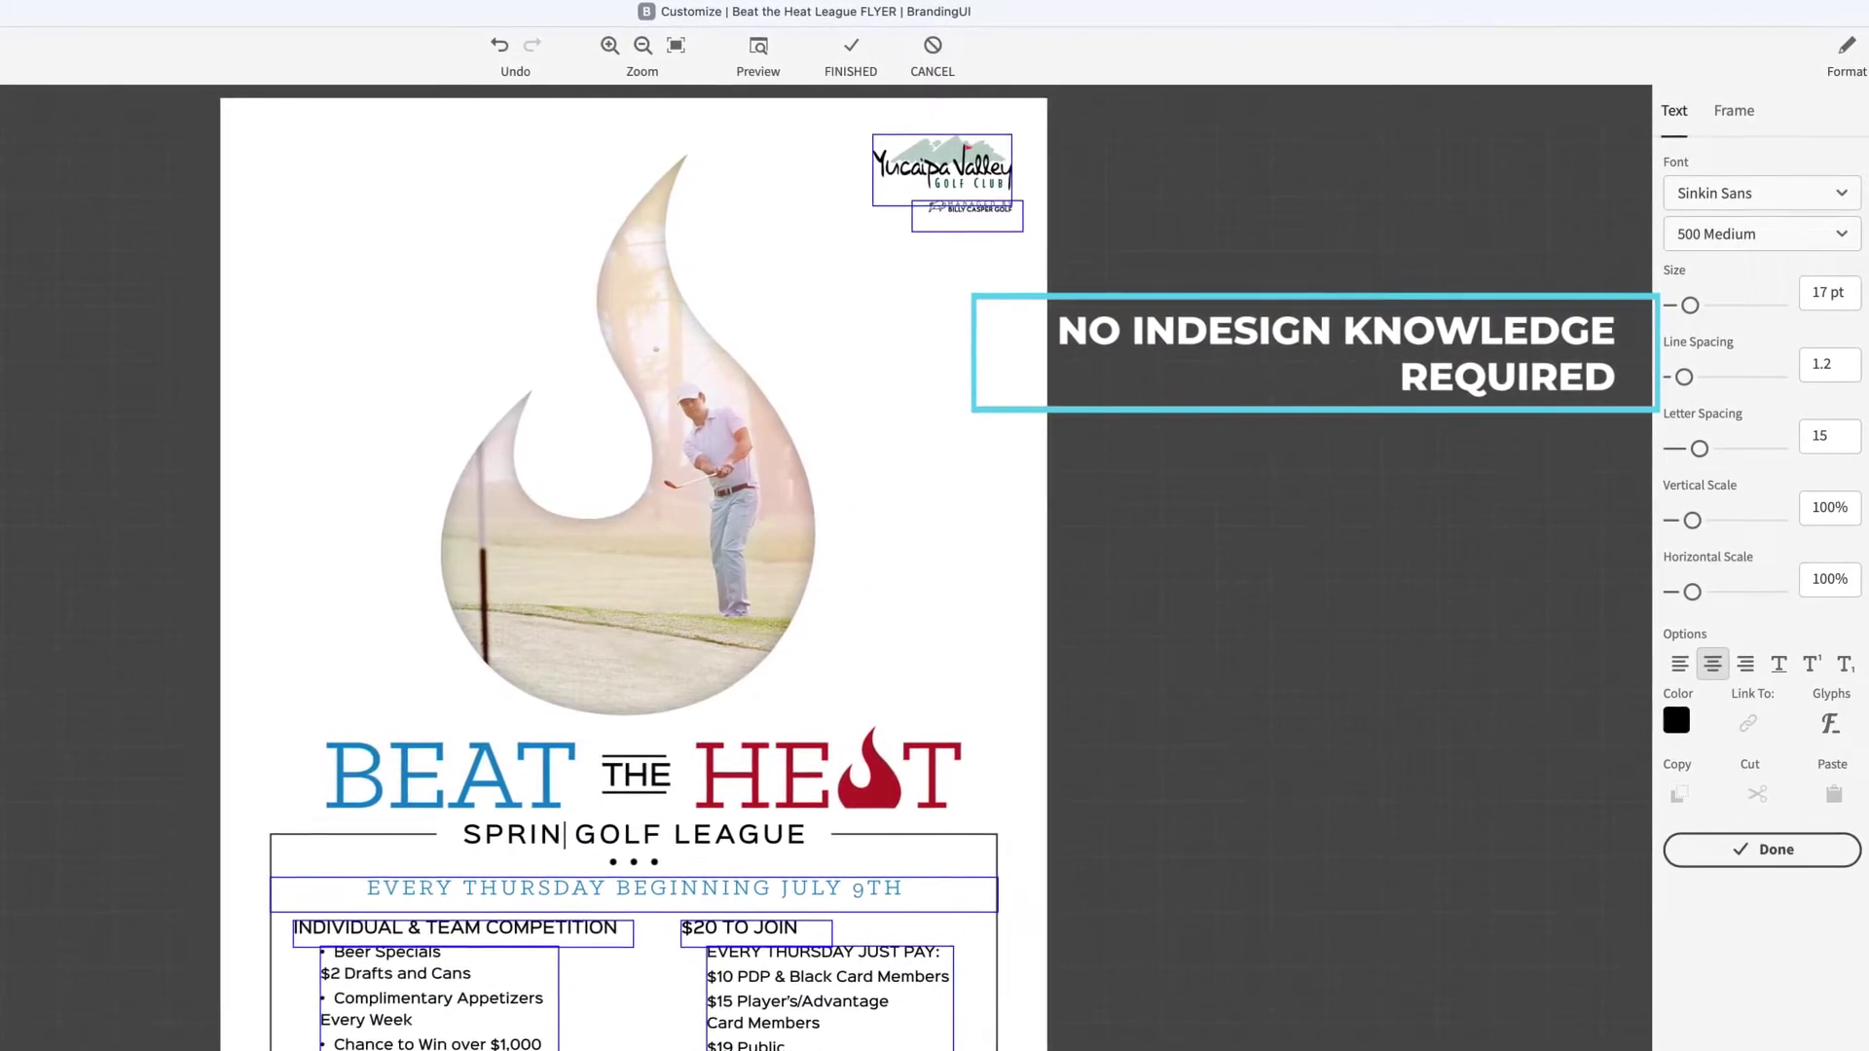
pyautogui.click(832, 896)
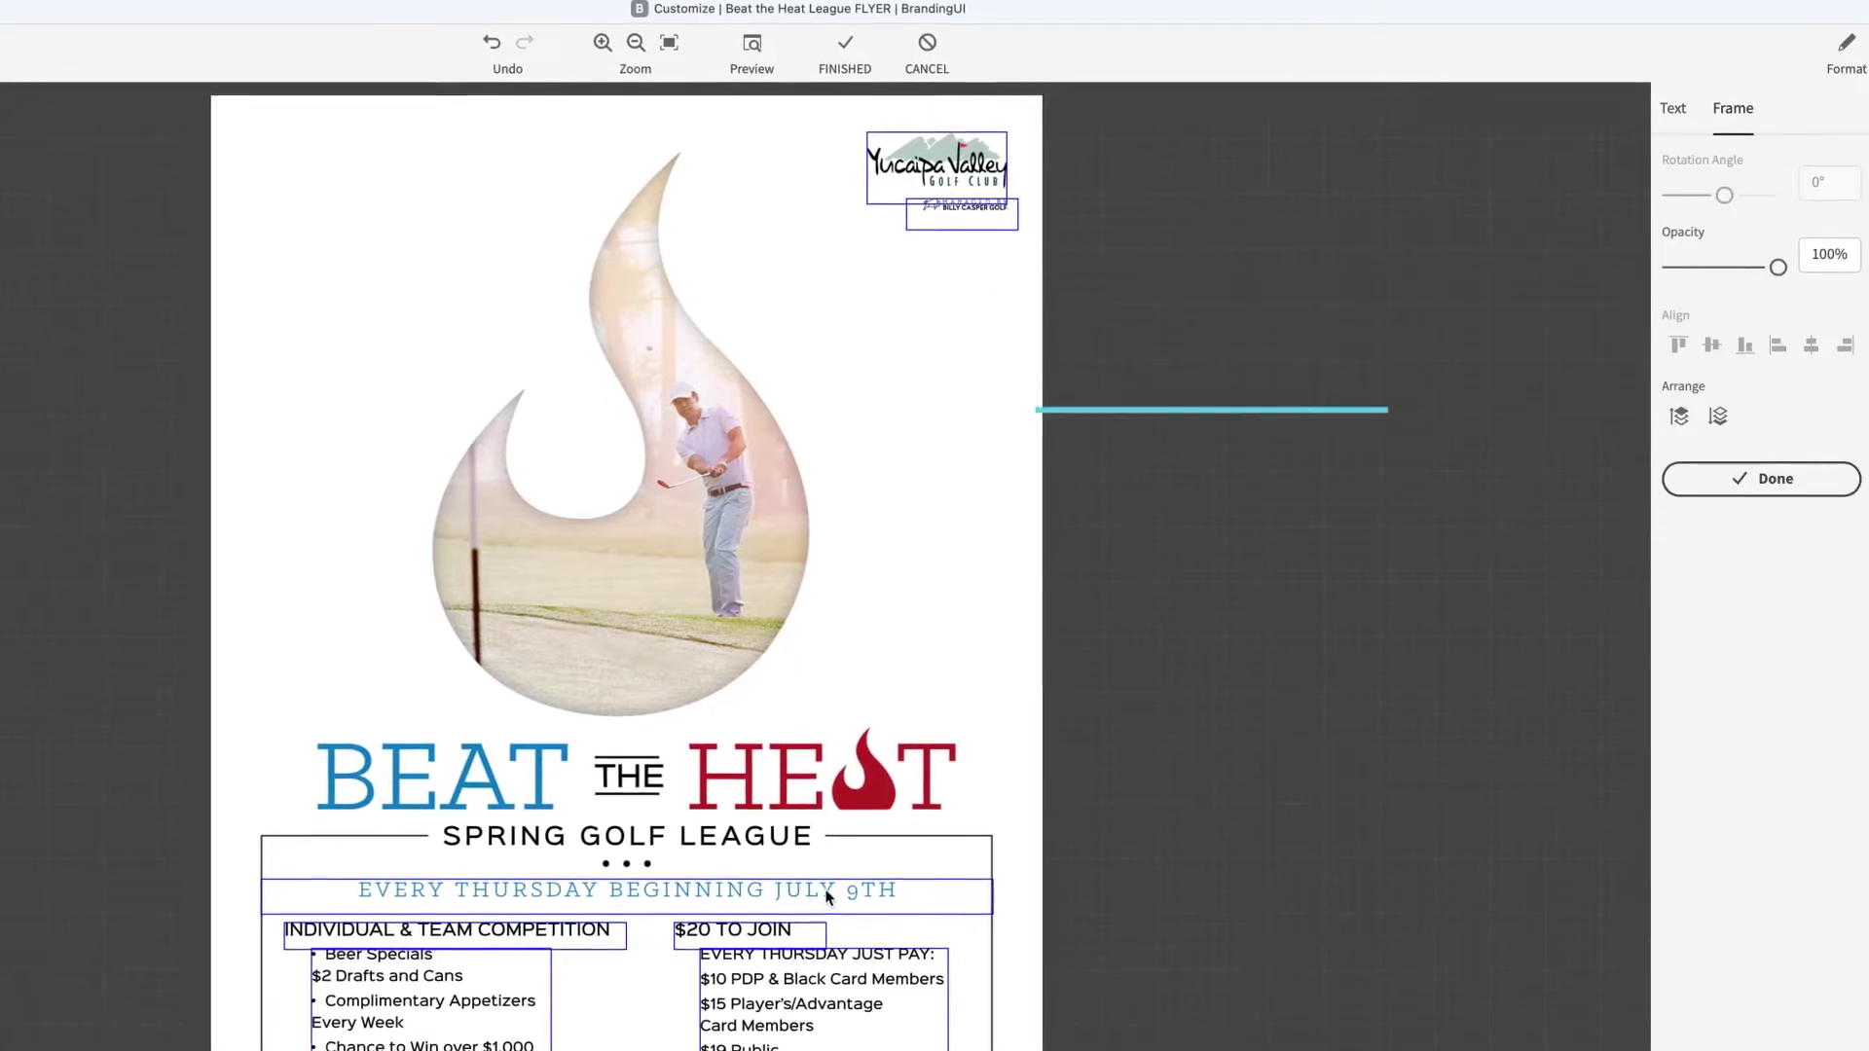
pyautogui.click(832, 892)
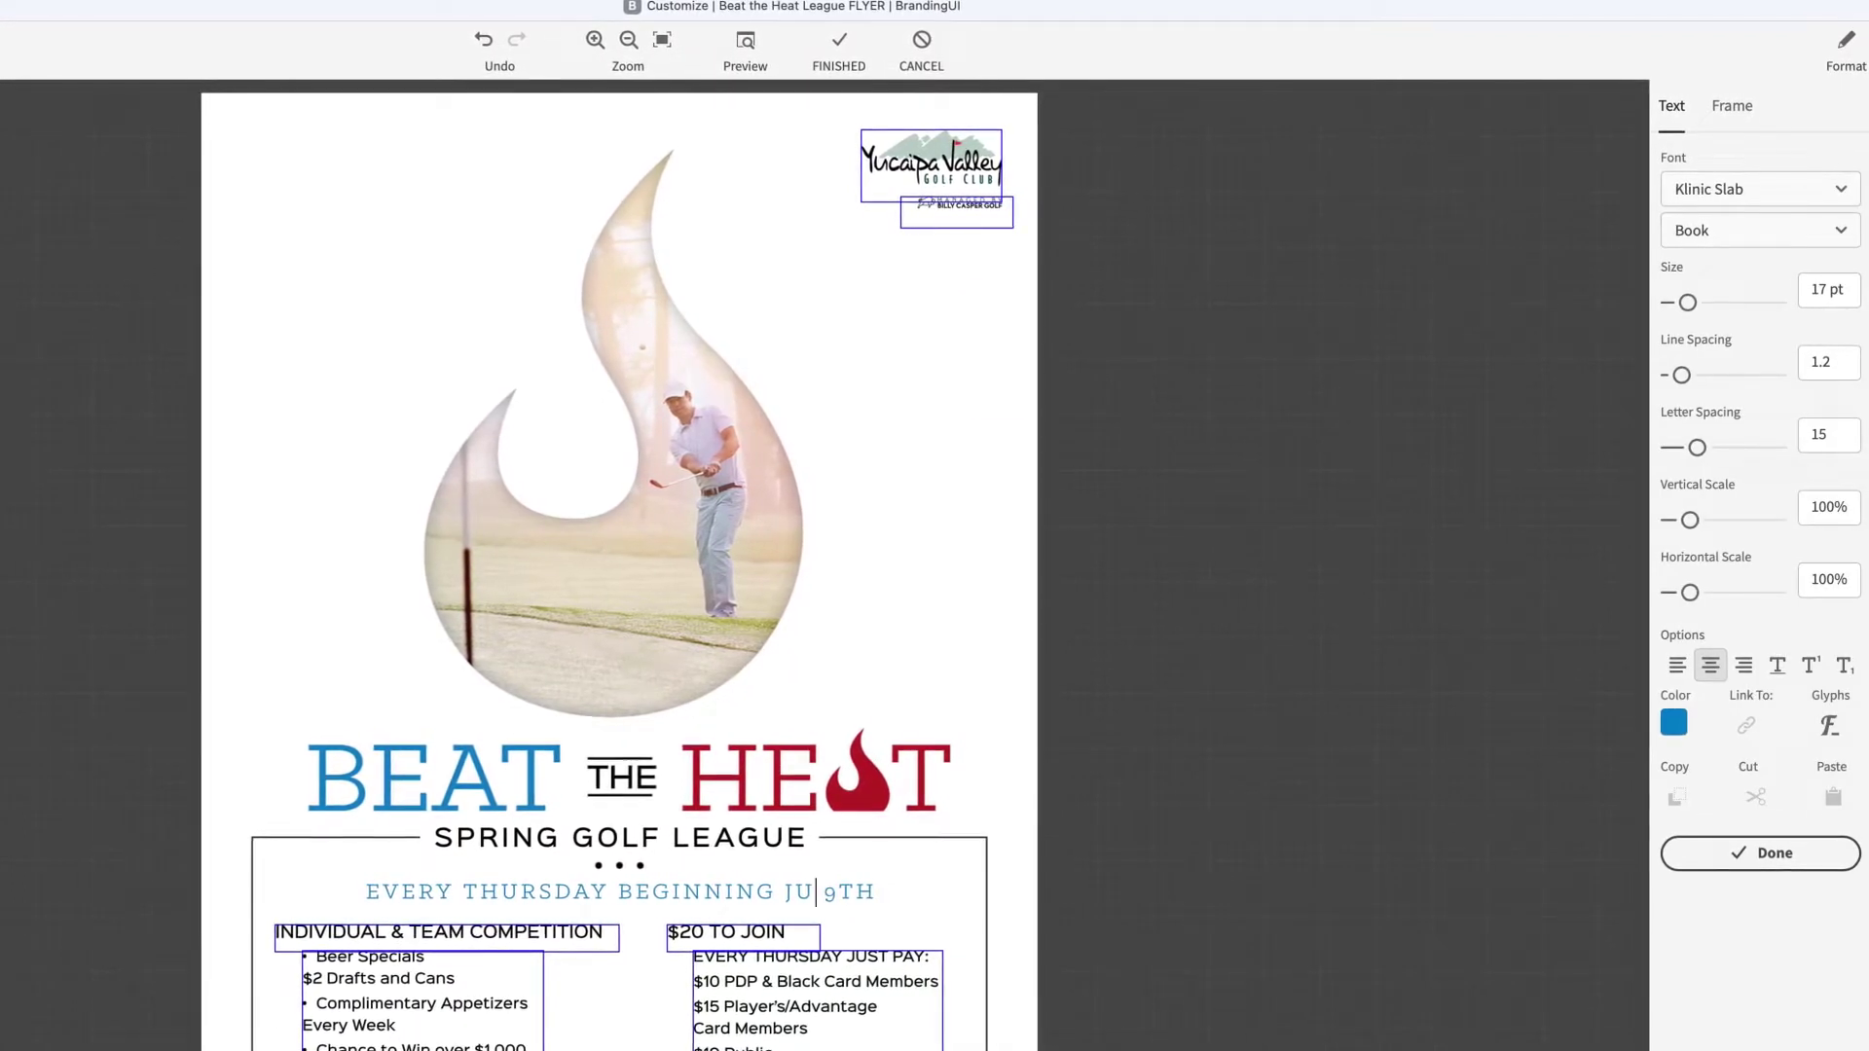
pyautogui.write('APRIL')
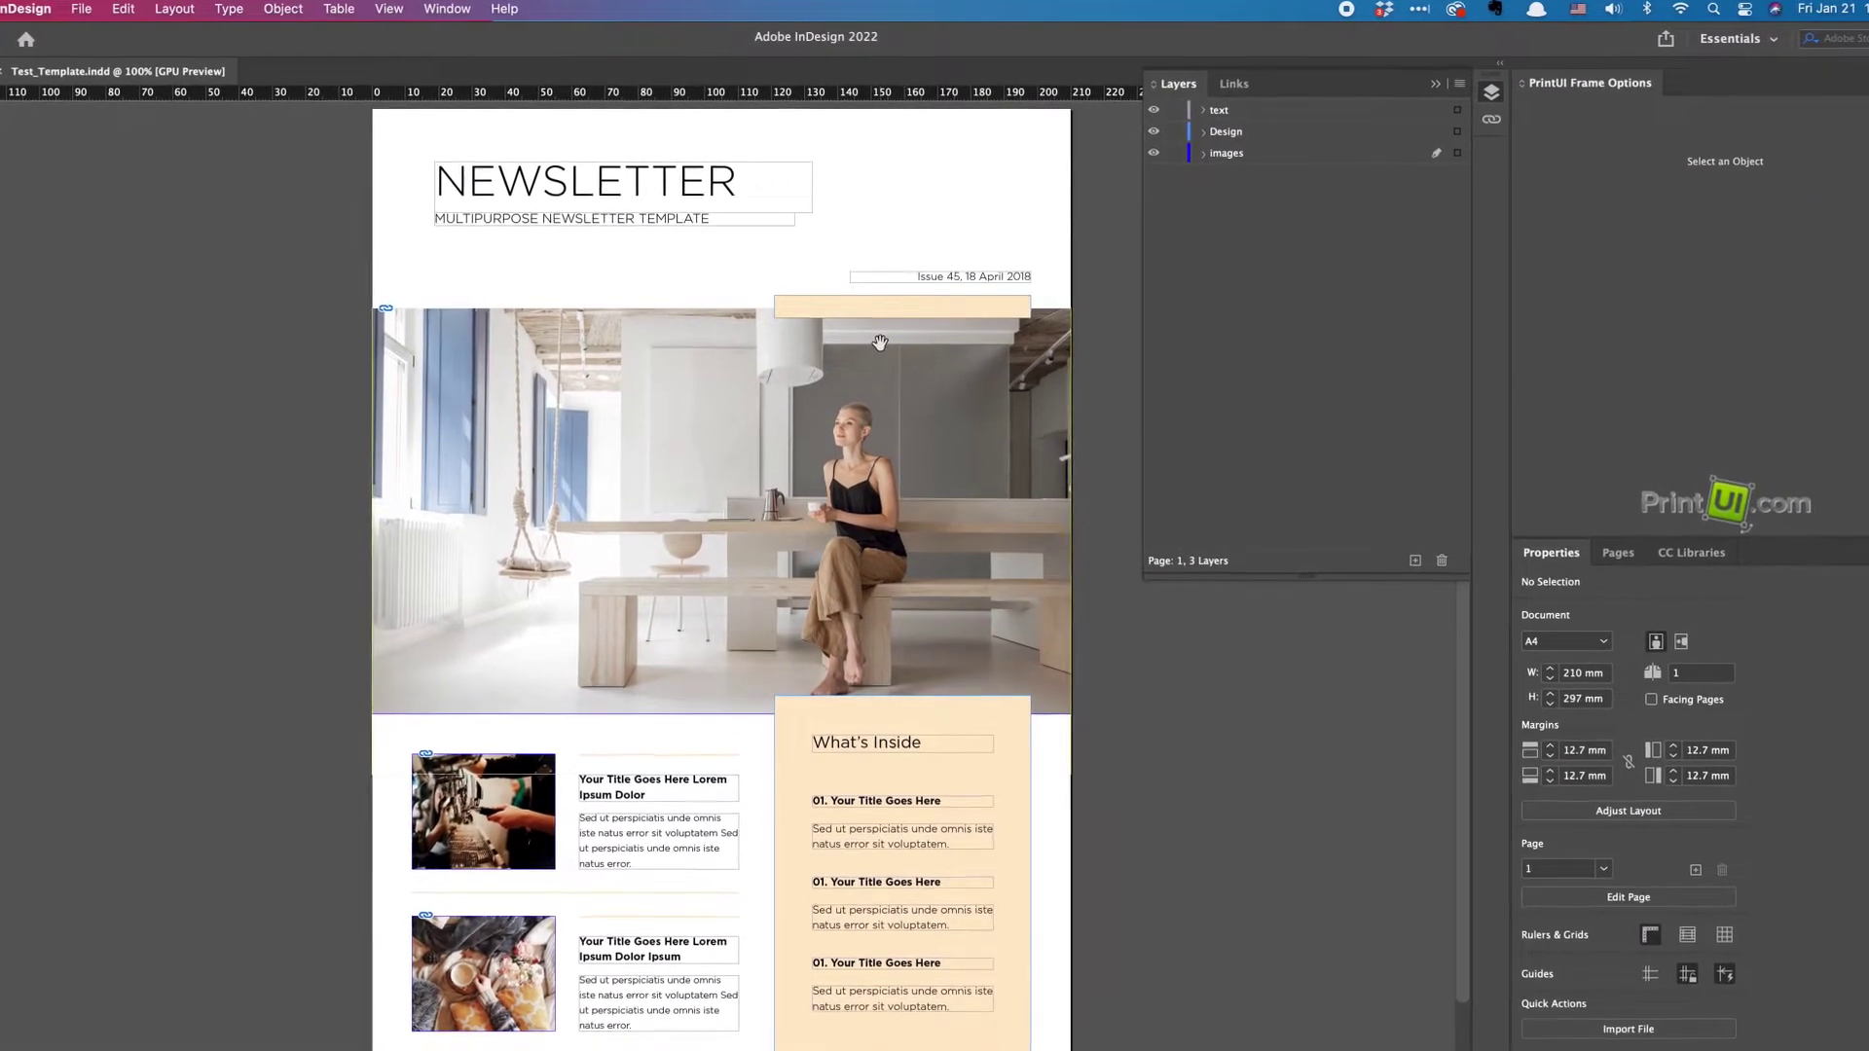
# Open PrintUI Management from Window > Extensions and show its flyout menu.
pyautogui.click(443, 9)
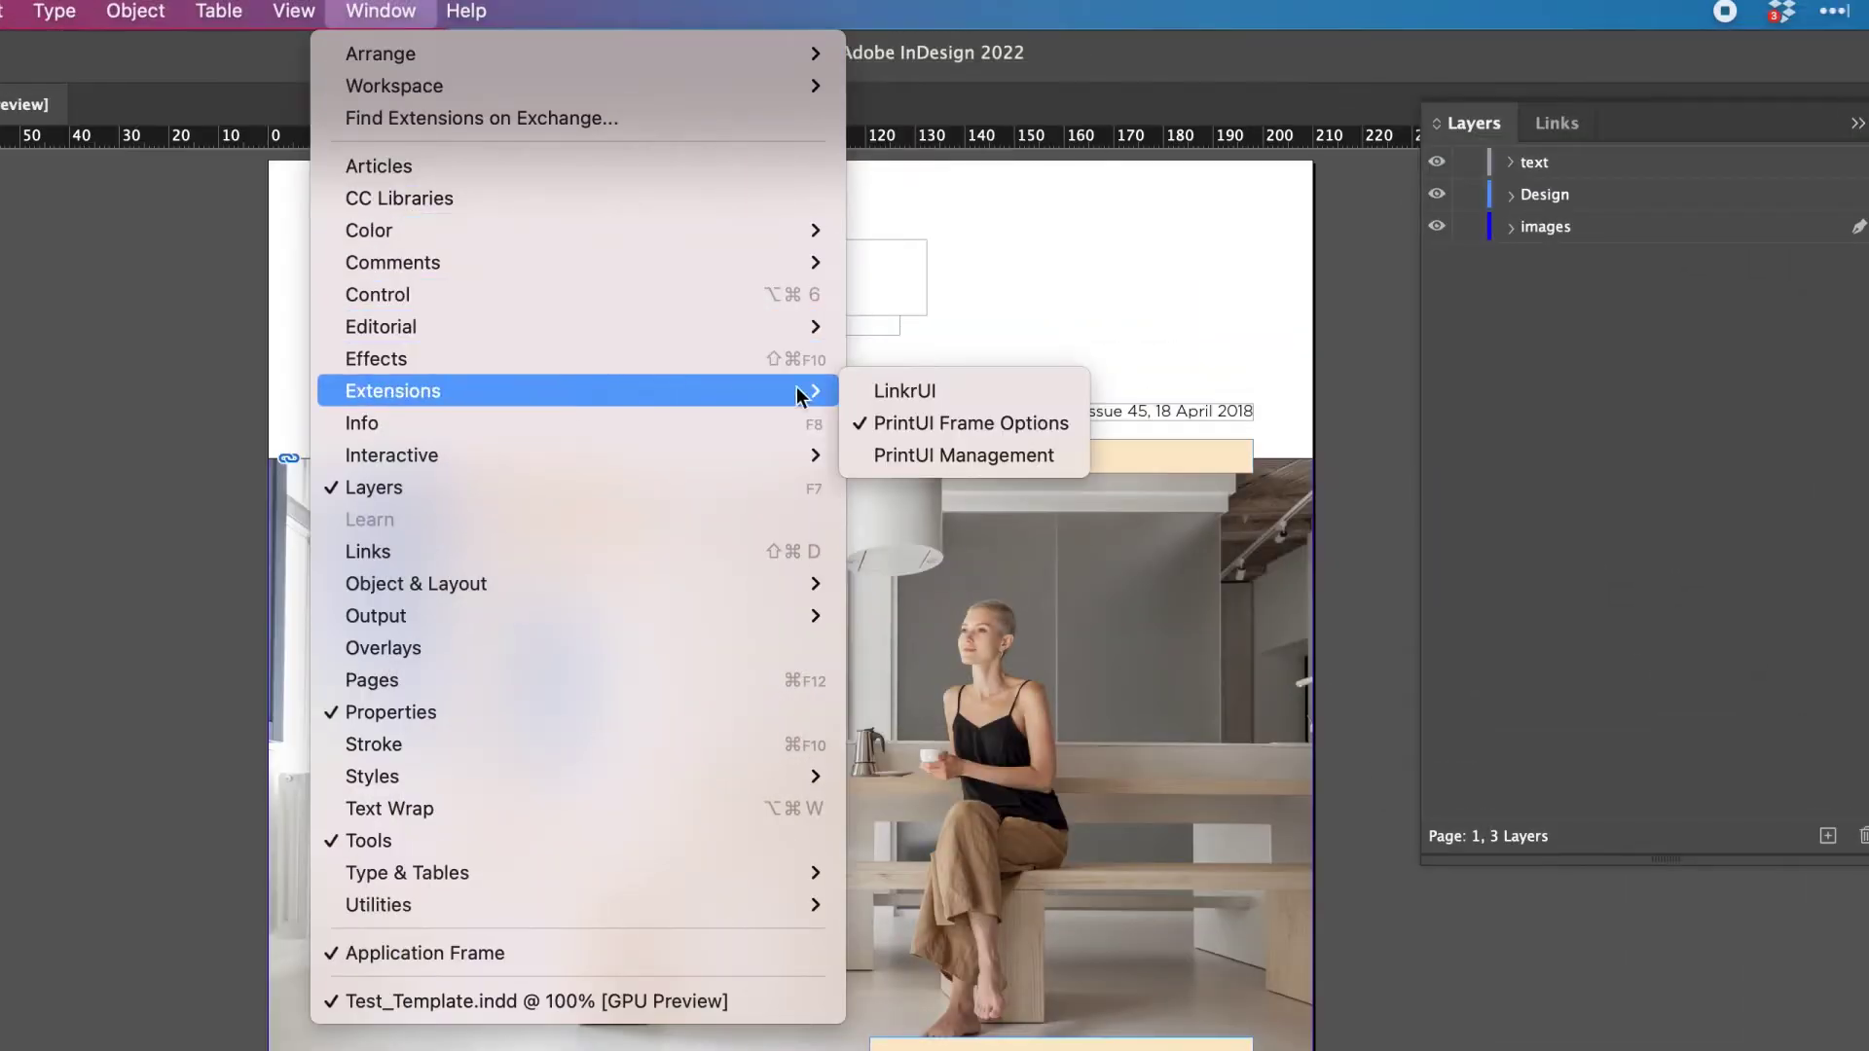
pyautogui.click(949, 459)
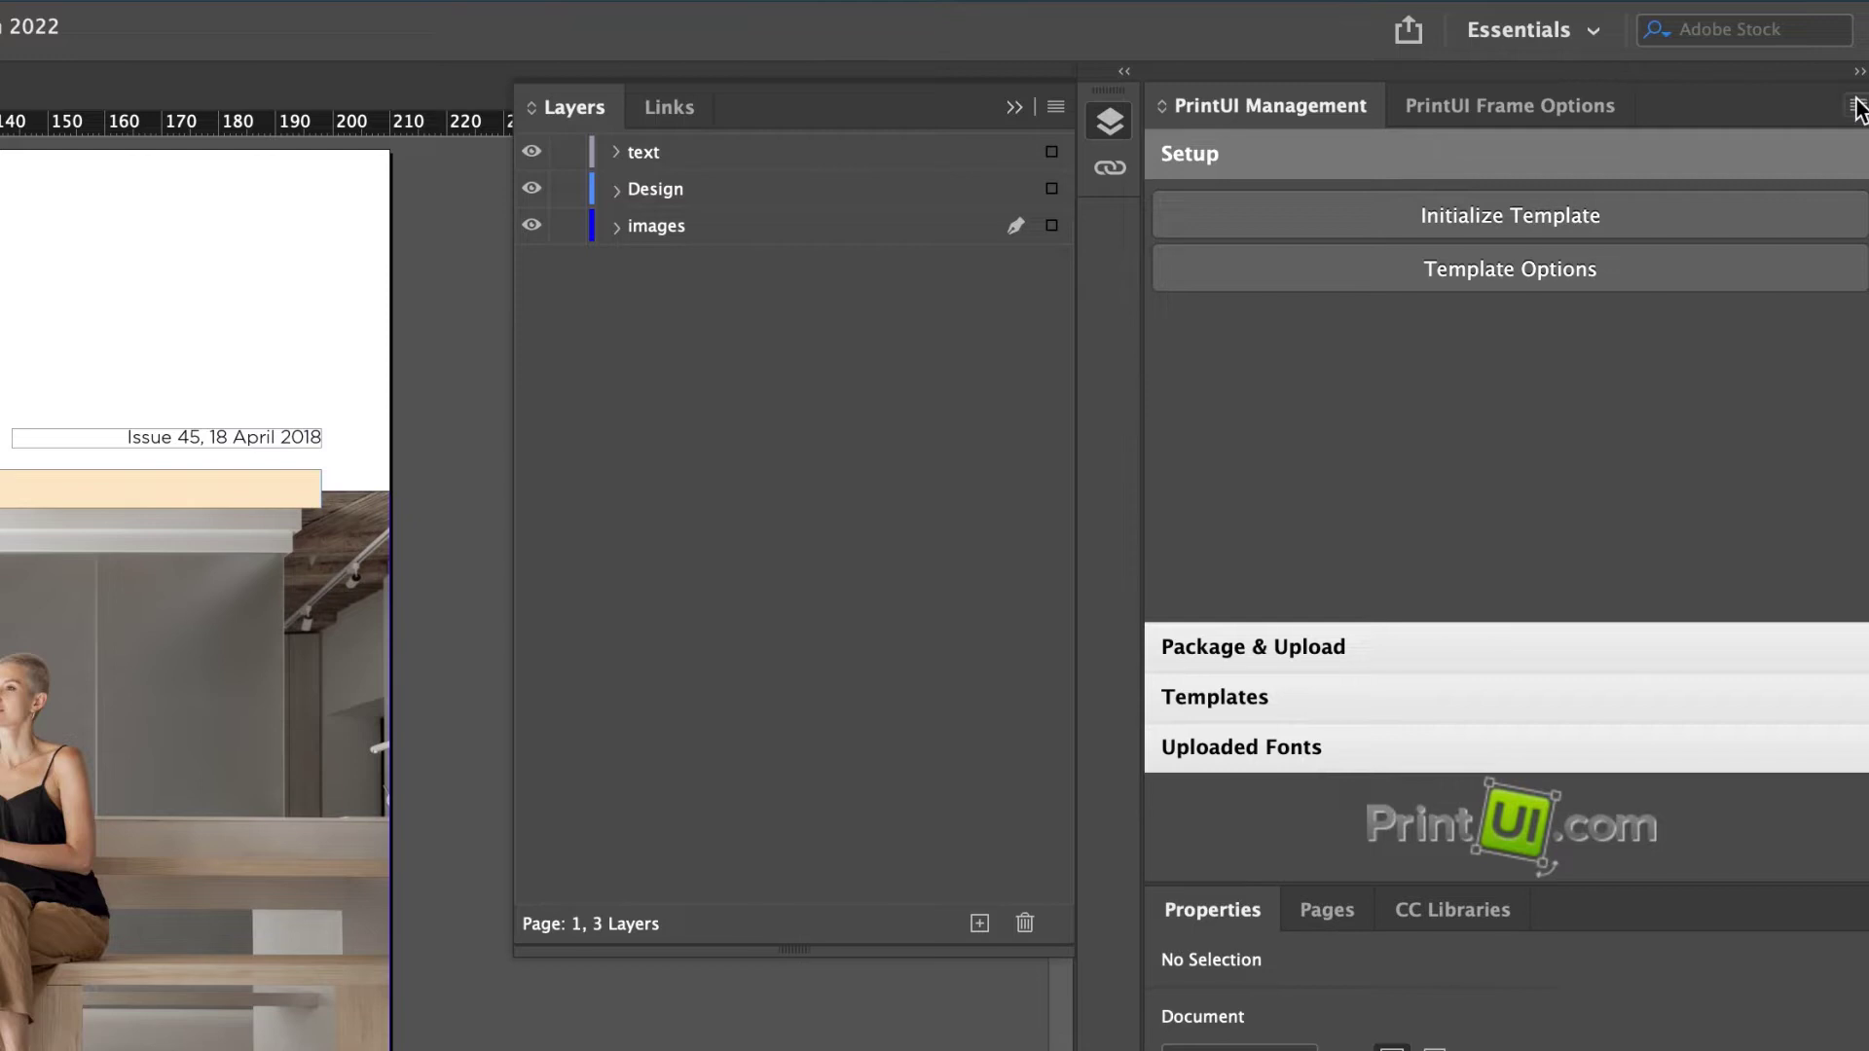
pyautogui.click(1856, 105)
# Log in to PrintUI with the account email and password, then dismiss the success message.
pyautogui.click(1820, 144)
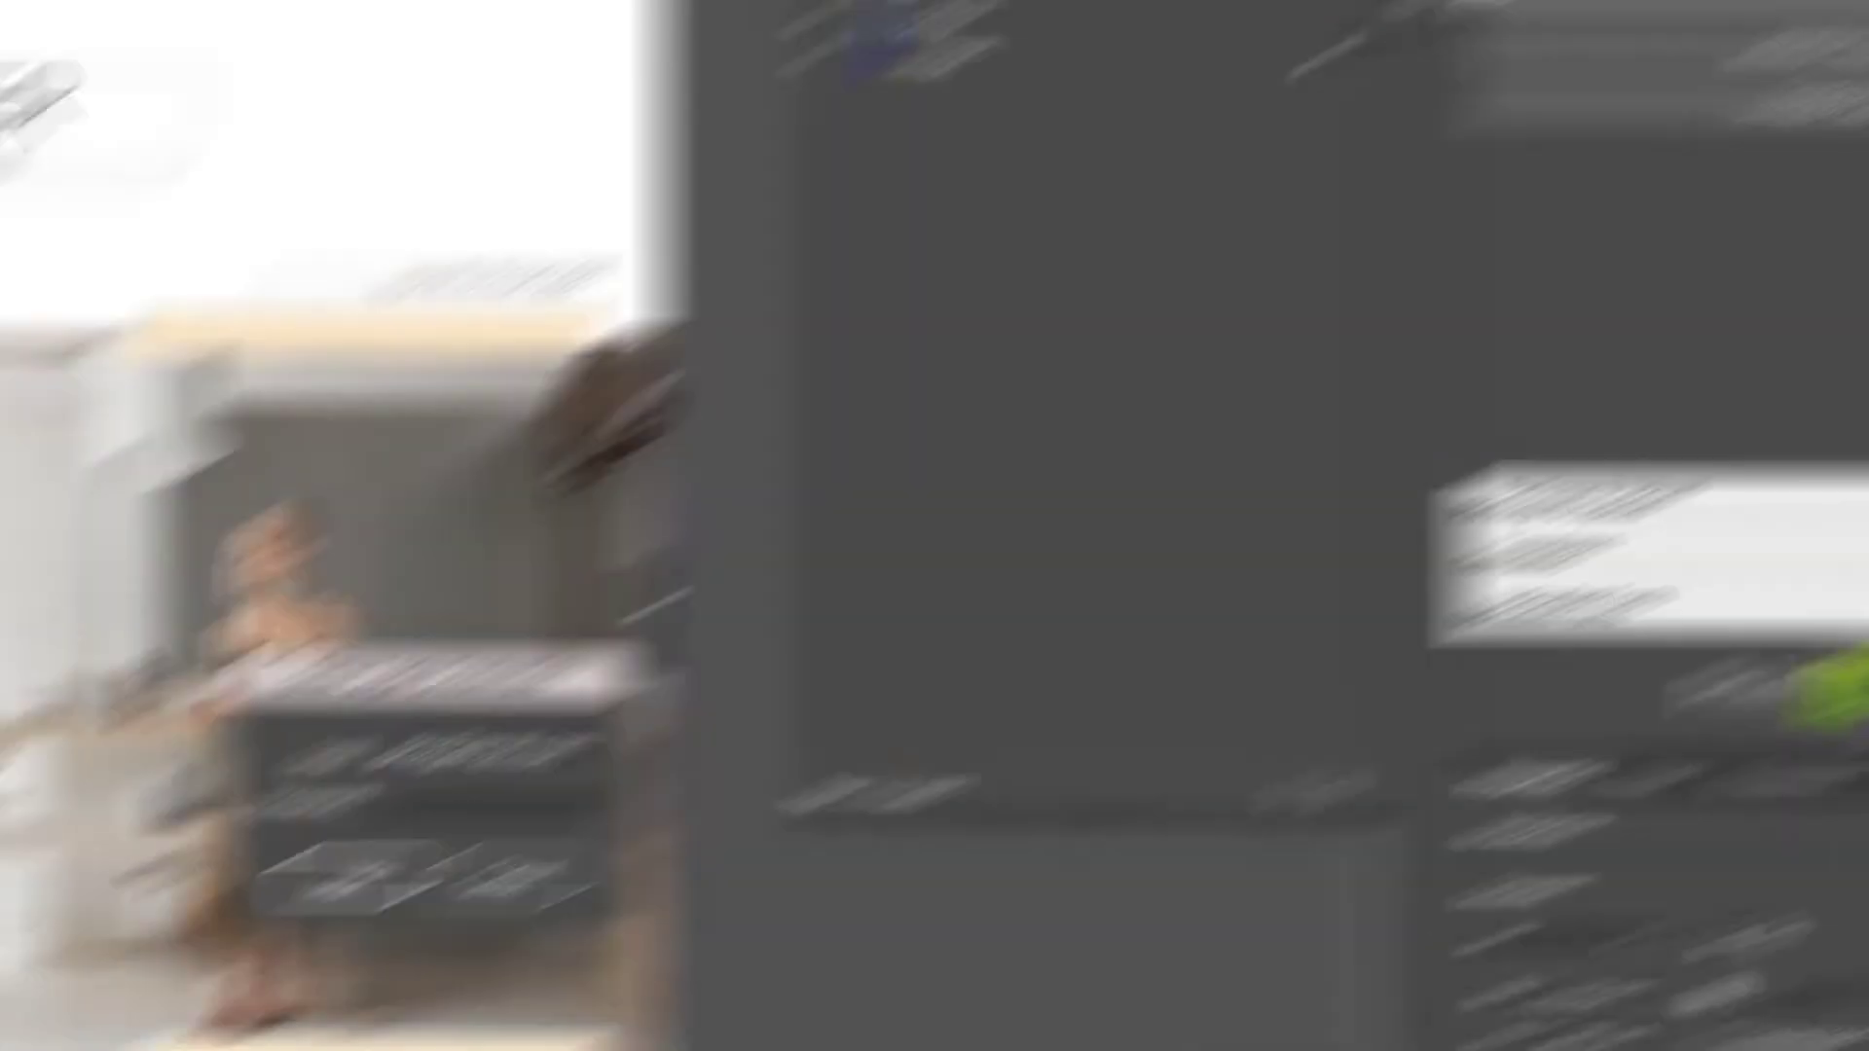
pyautogui.click(1055, 543)
pyautogui.write('••••••••')
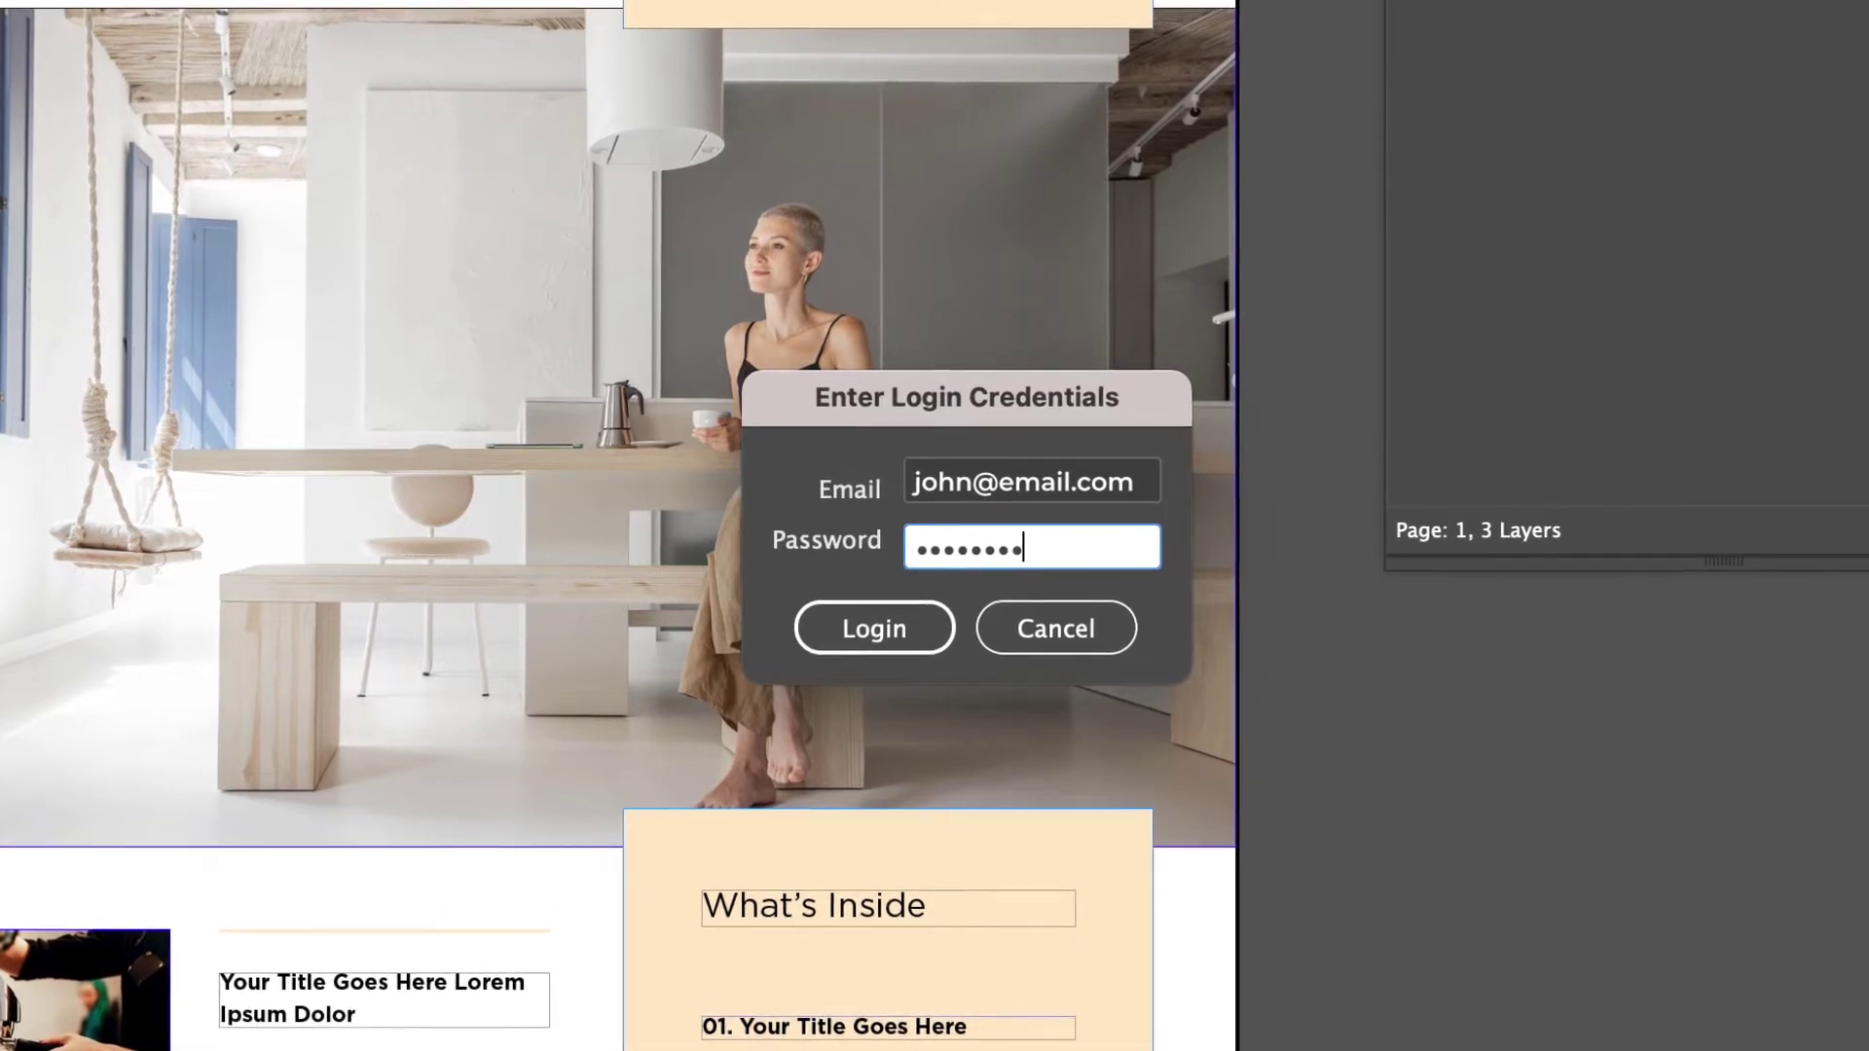
pyautogui.click(884, 632)
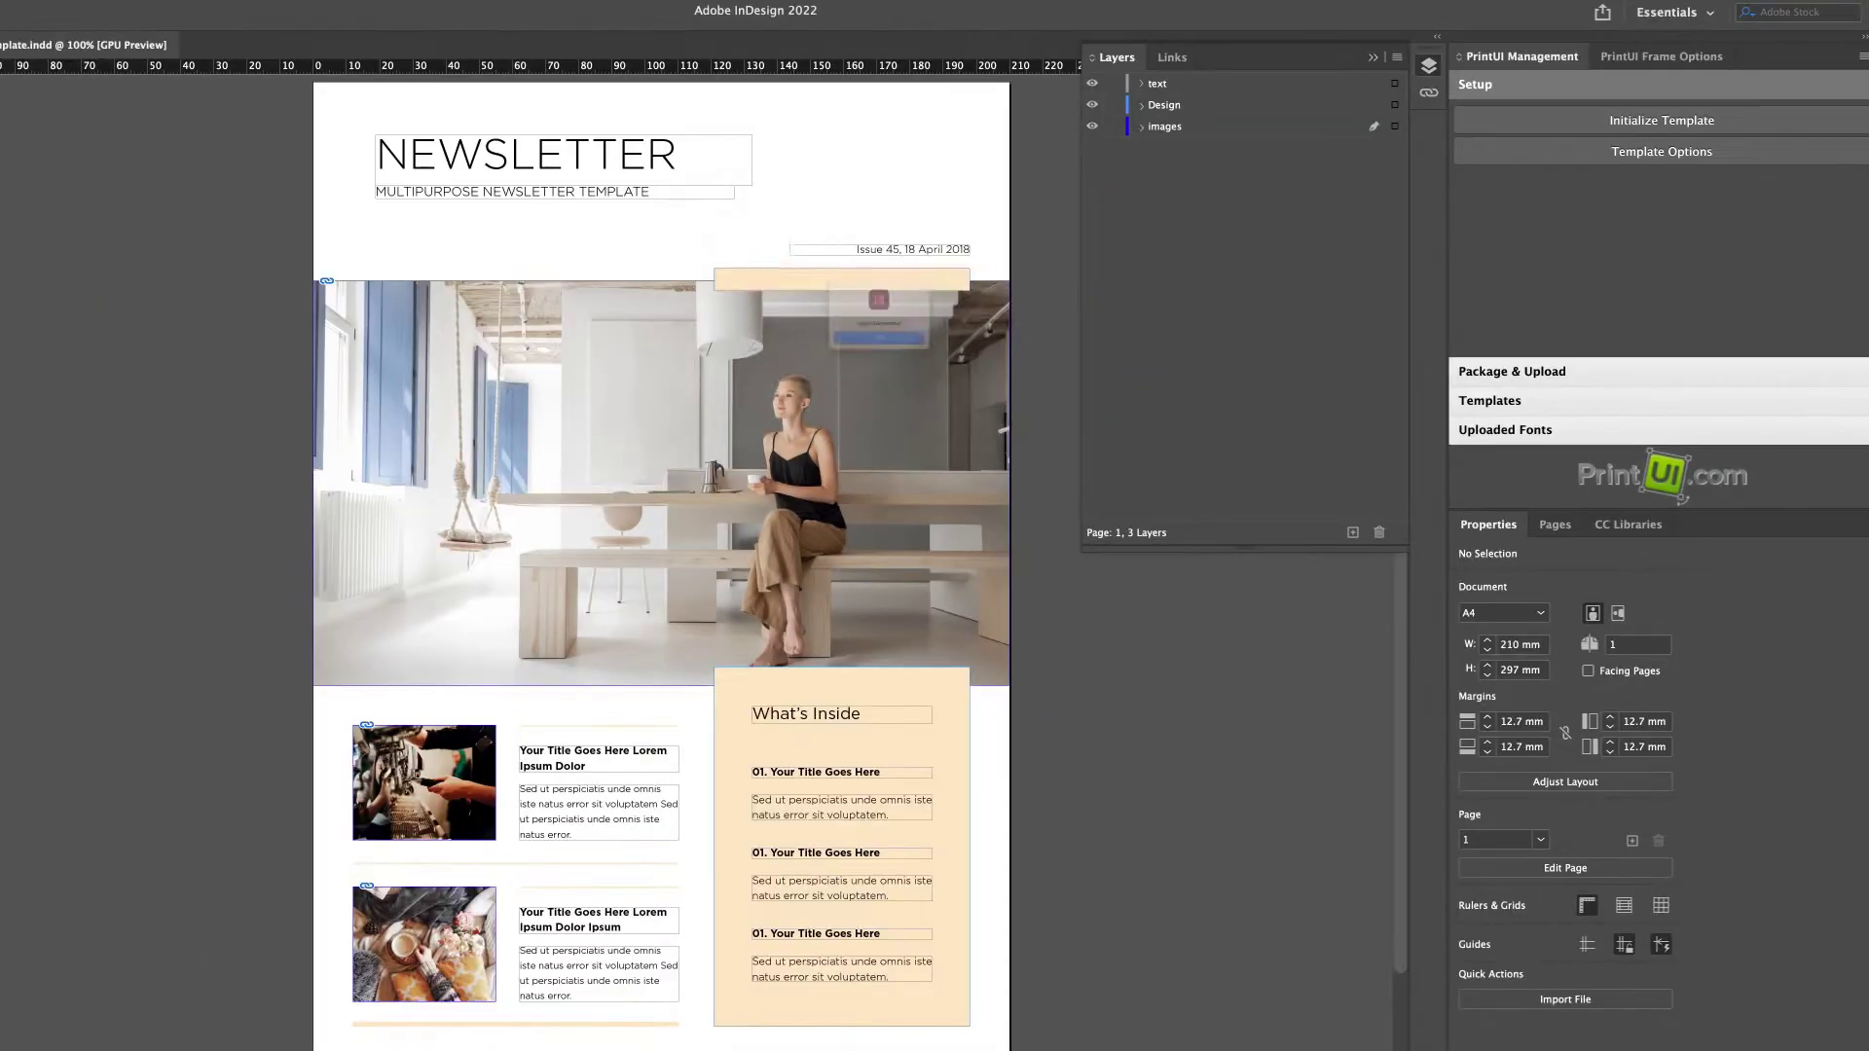
pyautogui.click(857, 367)
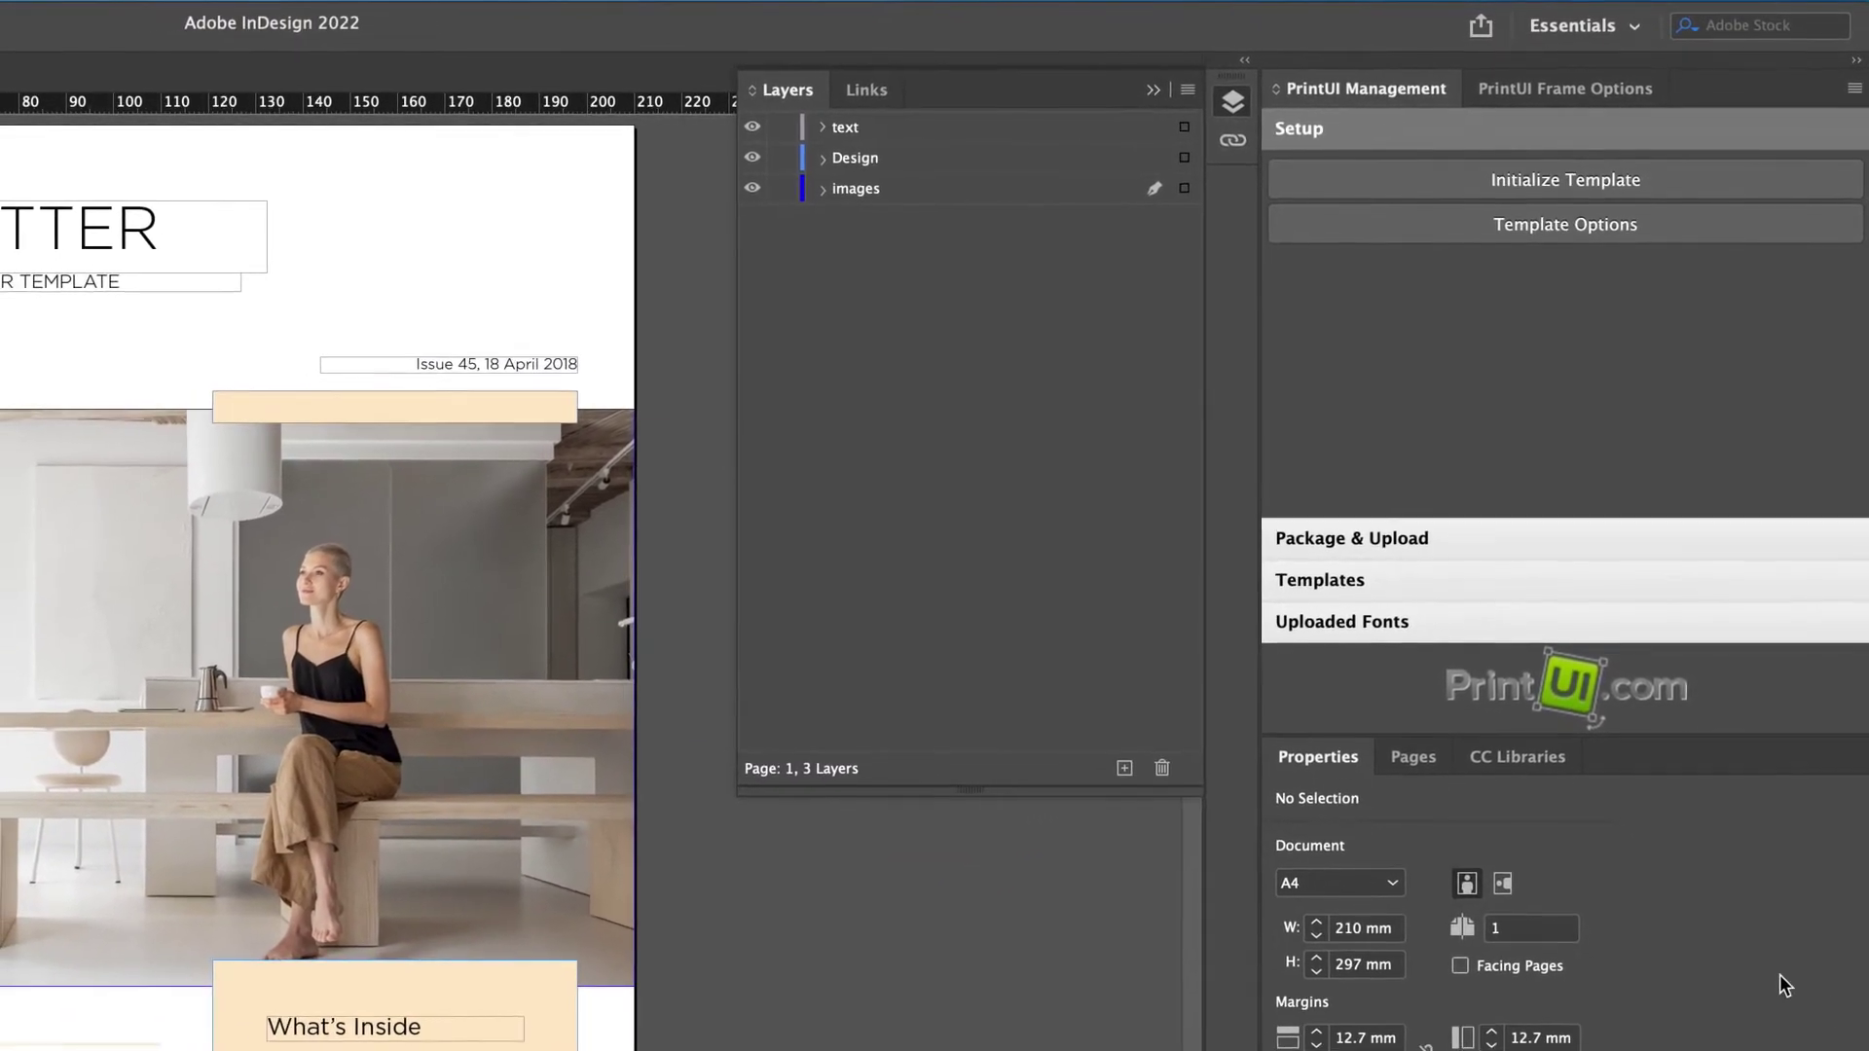
# Initialize the template, accepting the optional Foreground and Background document layers.
pyautogui.click(1544, 172)
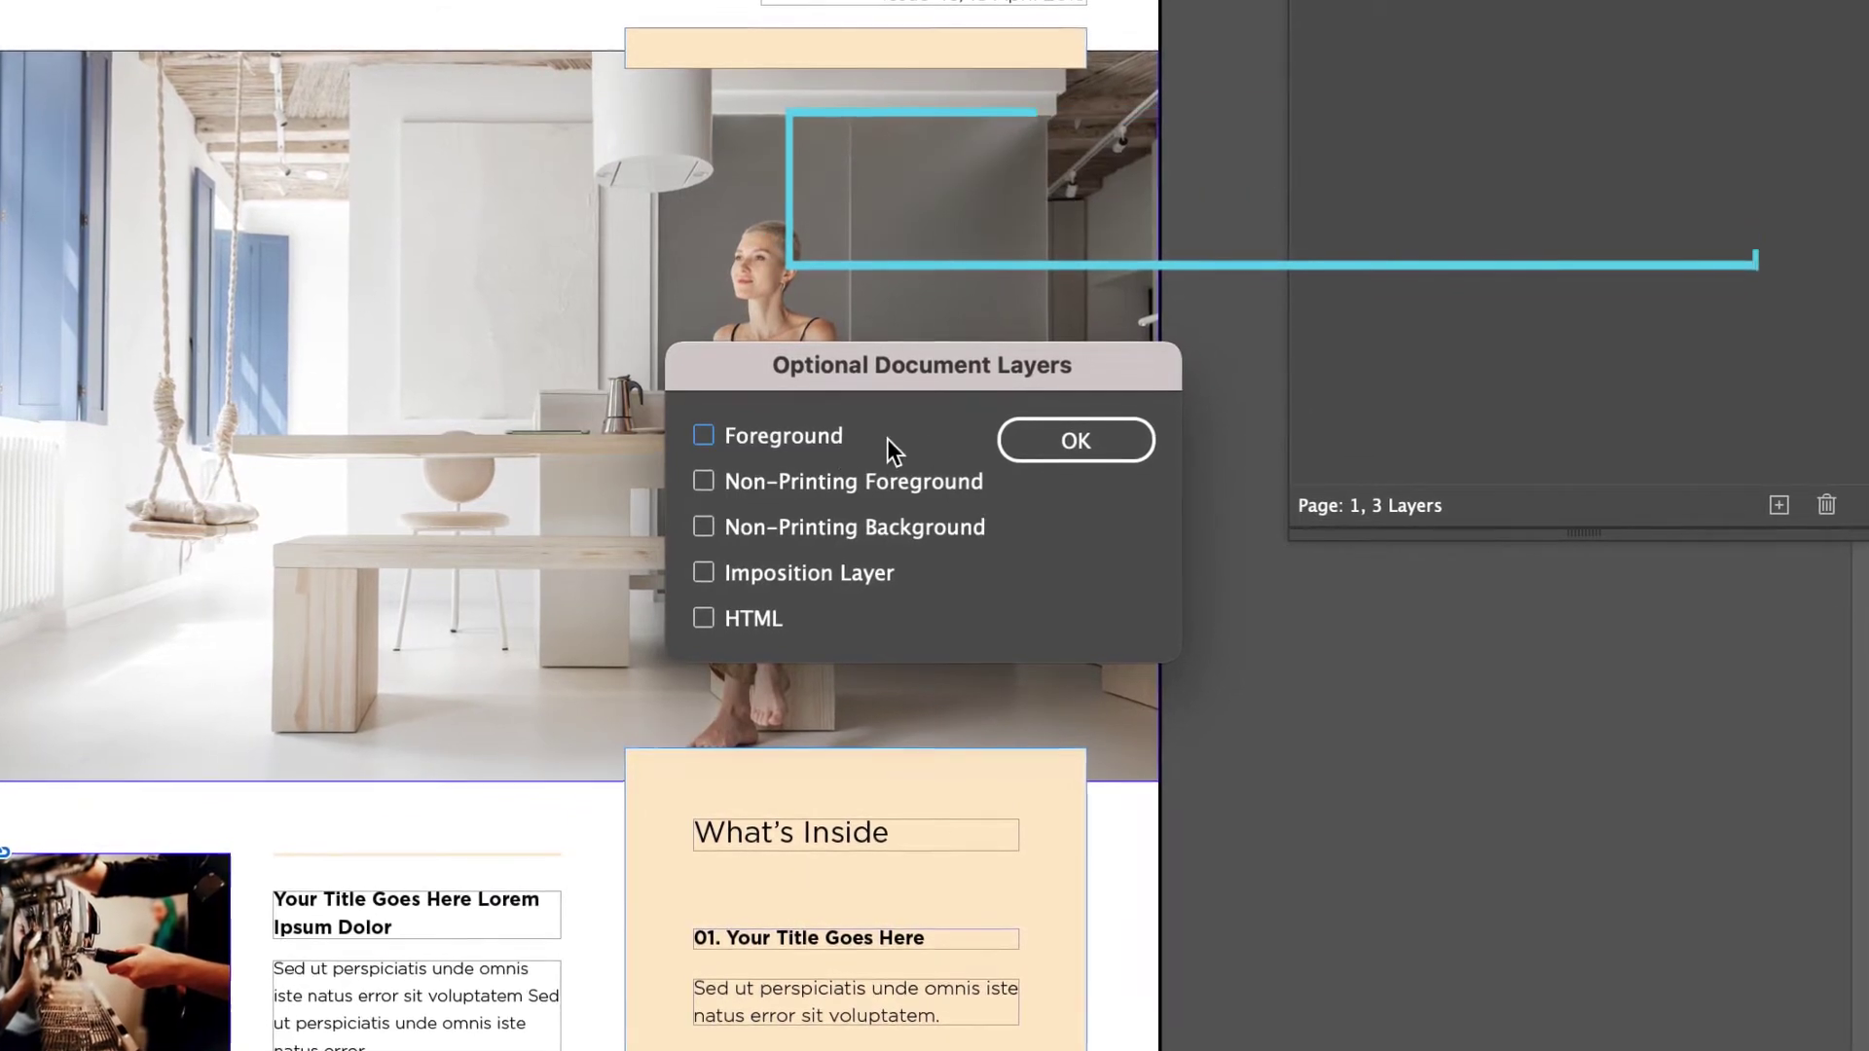
pyautogui.click(1101, 446)
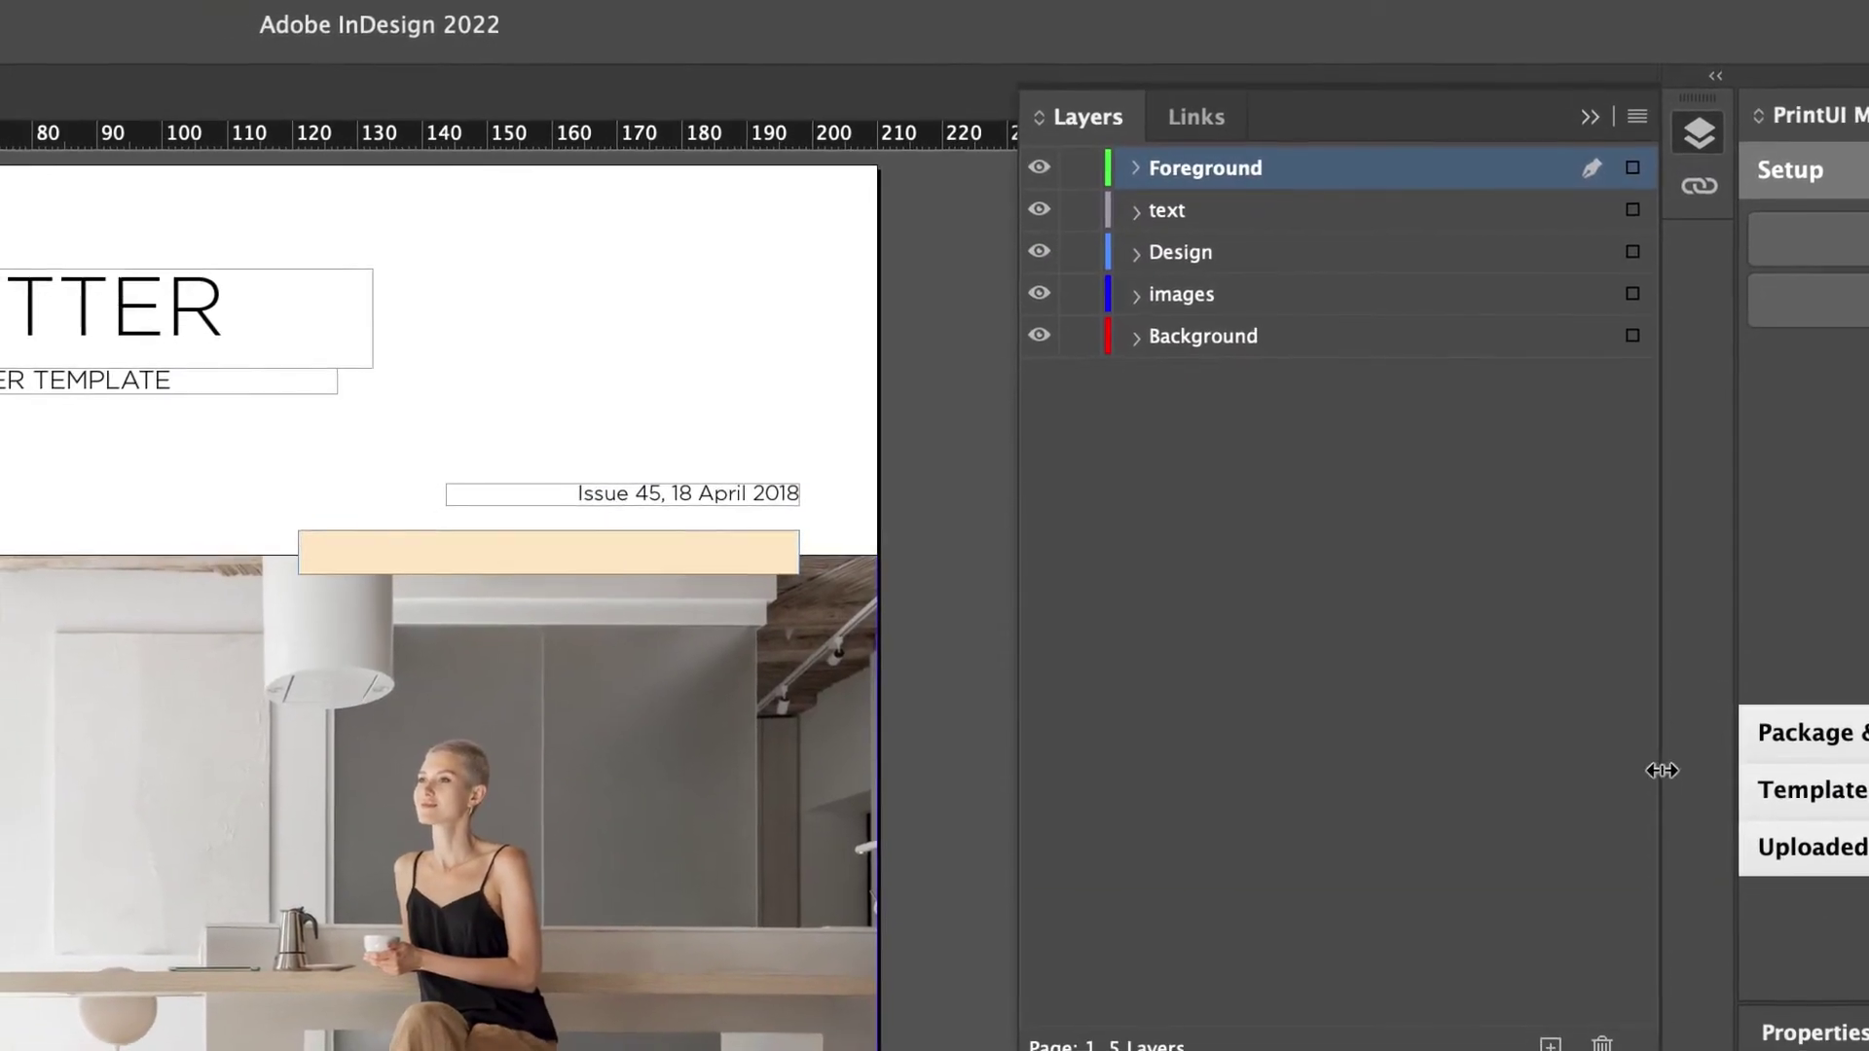
# Move the two Design-layer rectangles onto Foreground and place Foreground below the text layer.
pyautogui.click(1145, 249)
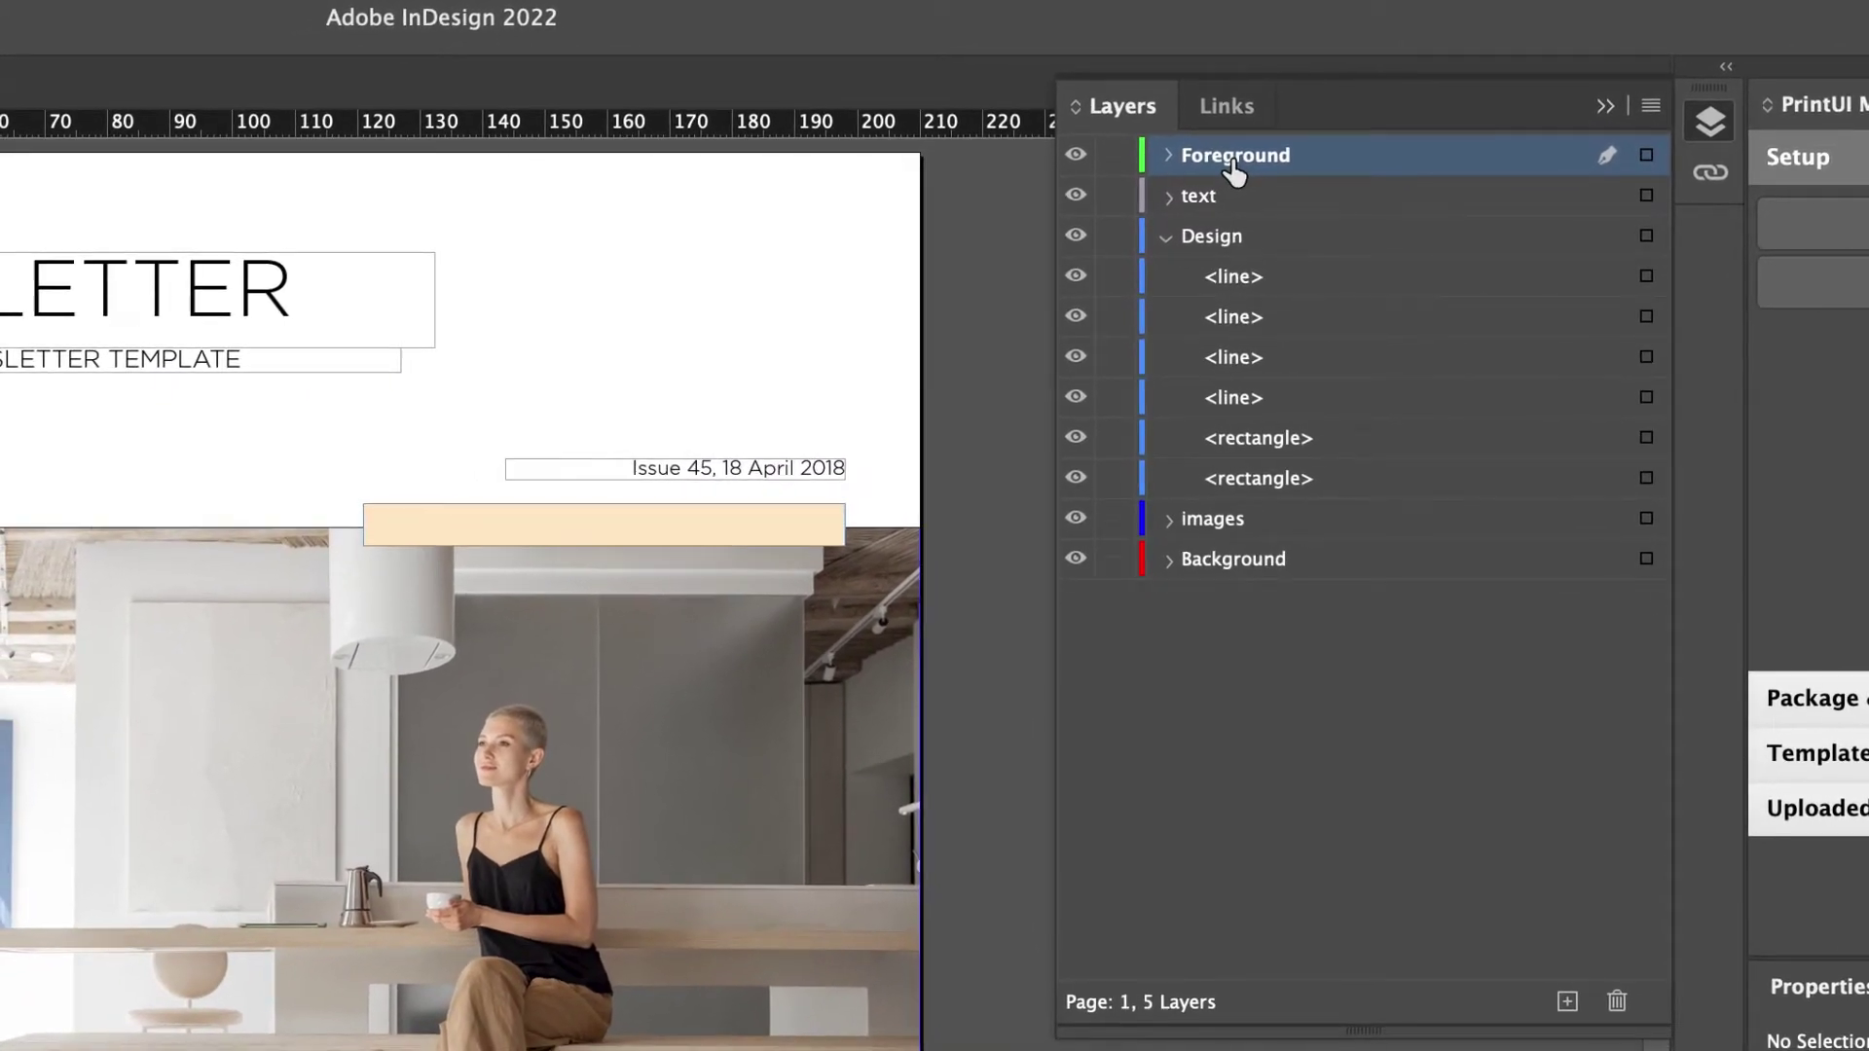
pyautogui.click(1242, 283)
pyautogui.click(1246, 327)
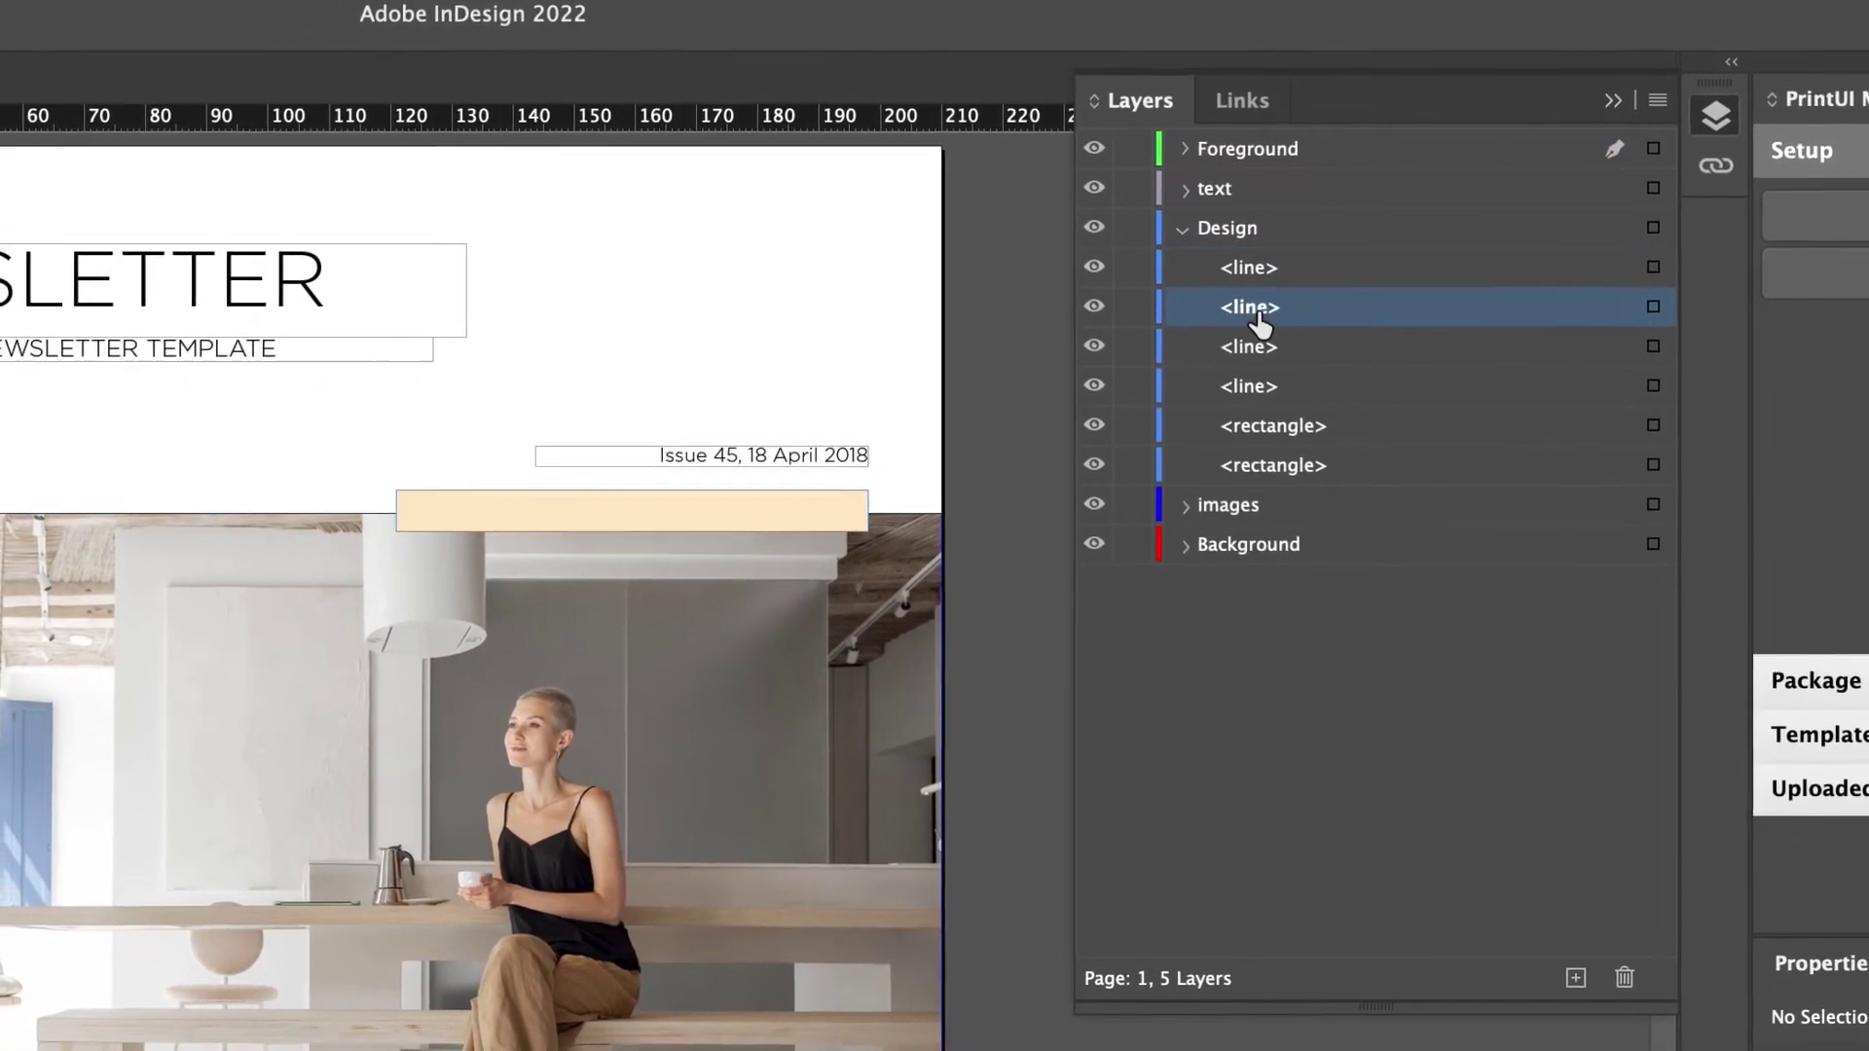
pyautogui.click(1255, 347)
pyautogui.click(1275, 425)
pyautogui.keyDown('shift'); pyautogui.click(1285, 465); pyautogui.keyUp('shift')
pyautogui.moveTo(1304, 421); pyautogui.dragTo(1316, 158)
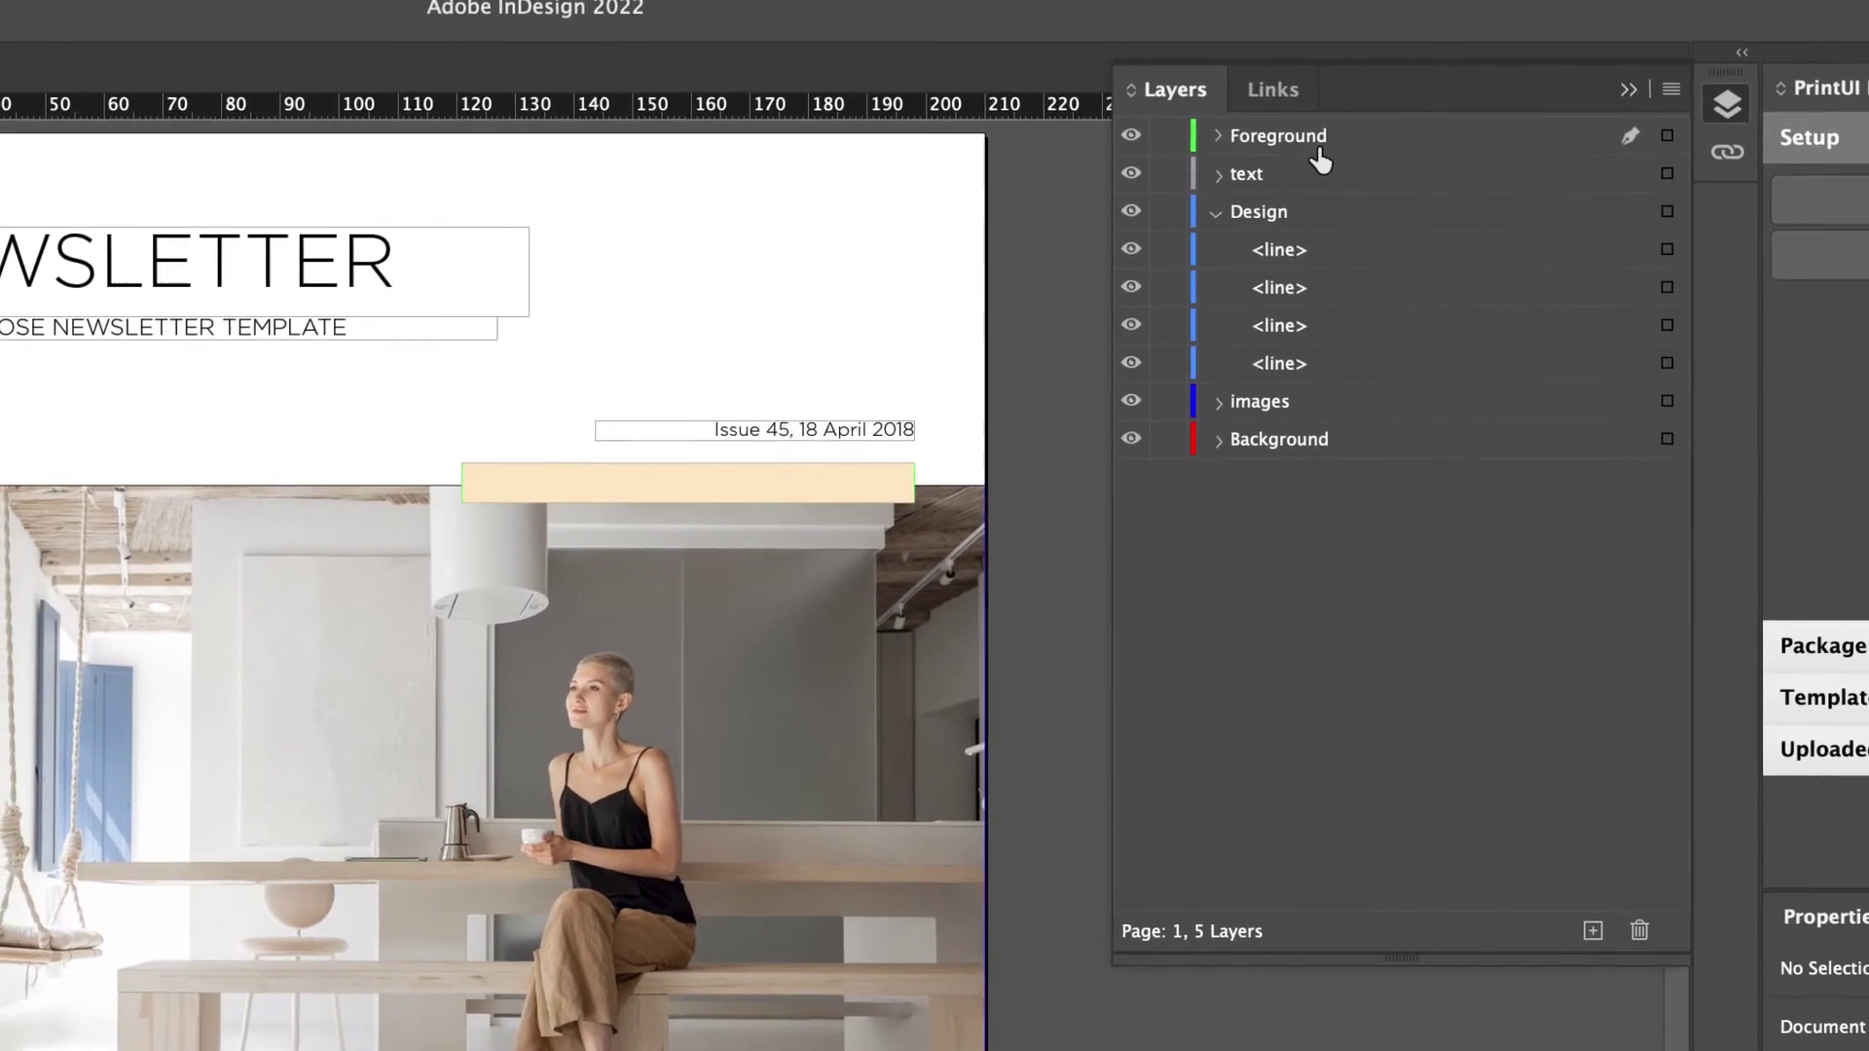
pyautogui.click(1312, 144)
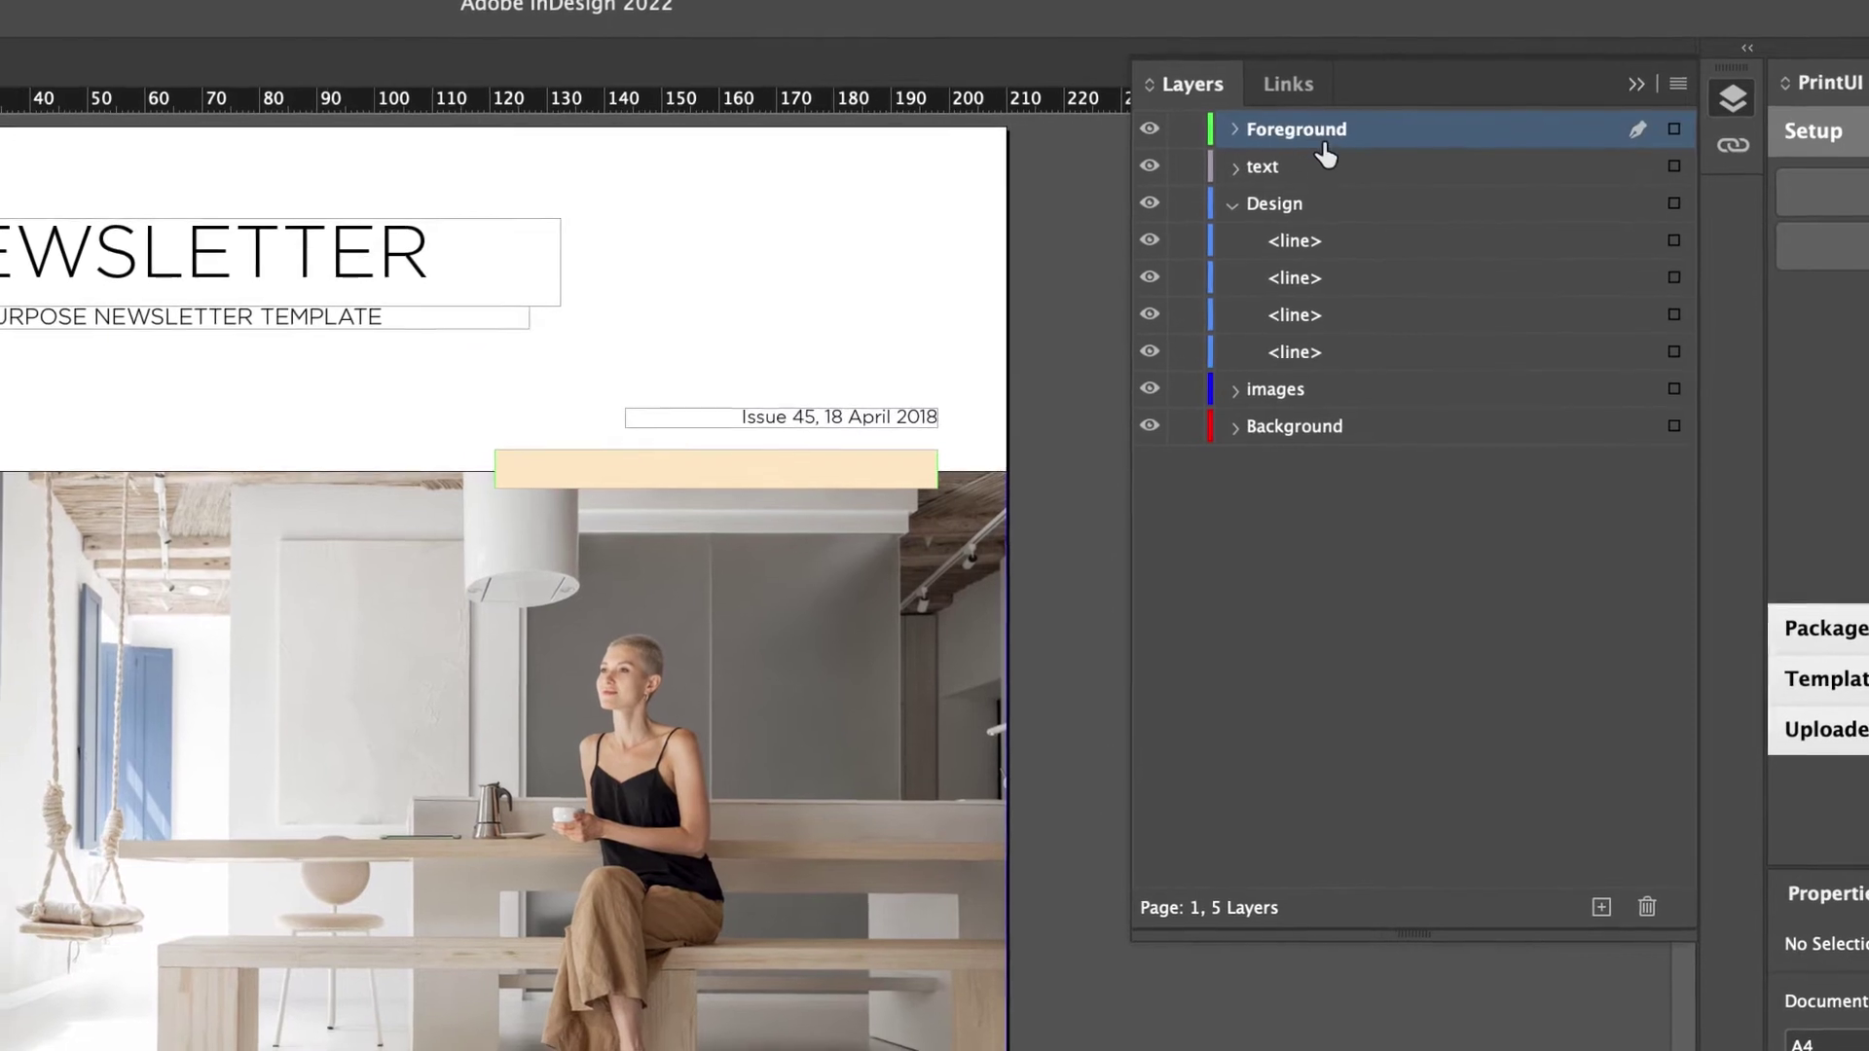
pyautogui.moveTo(1298, 141); pyautogui.dragTo(1299, 177)
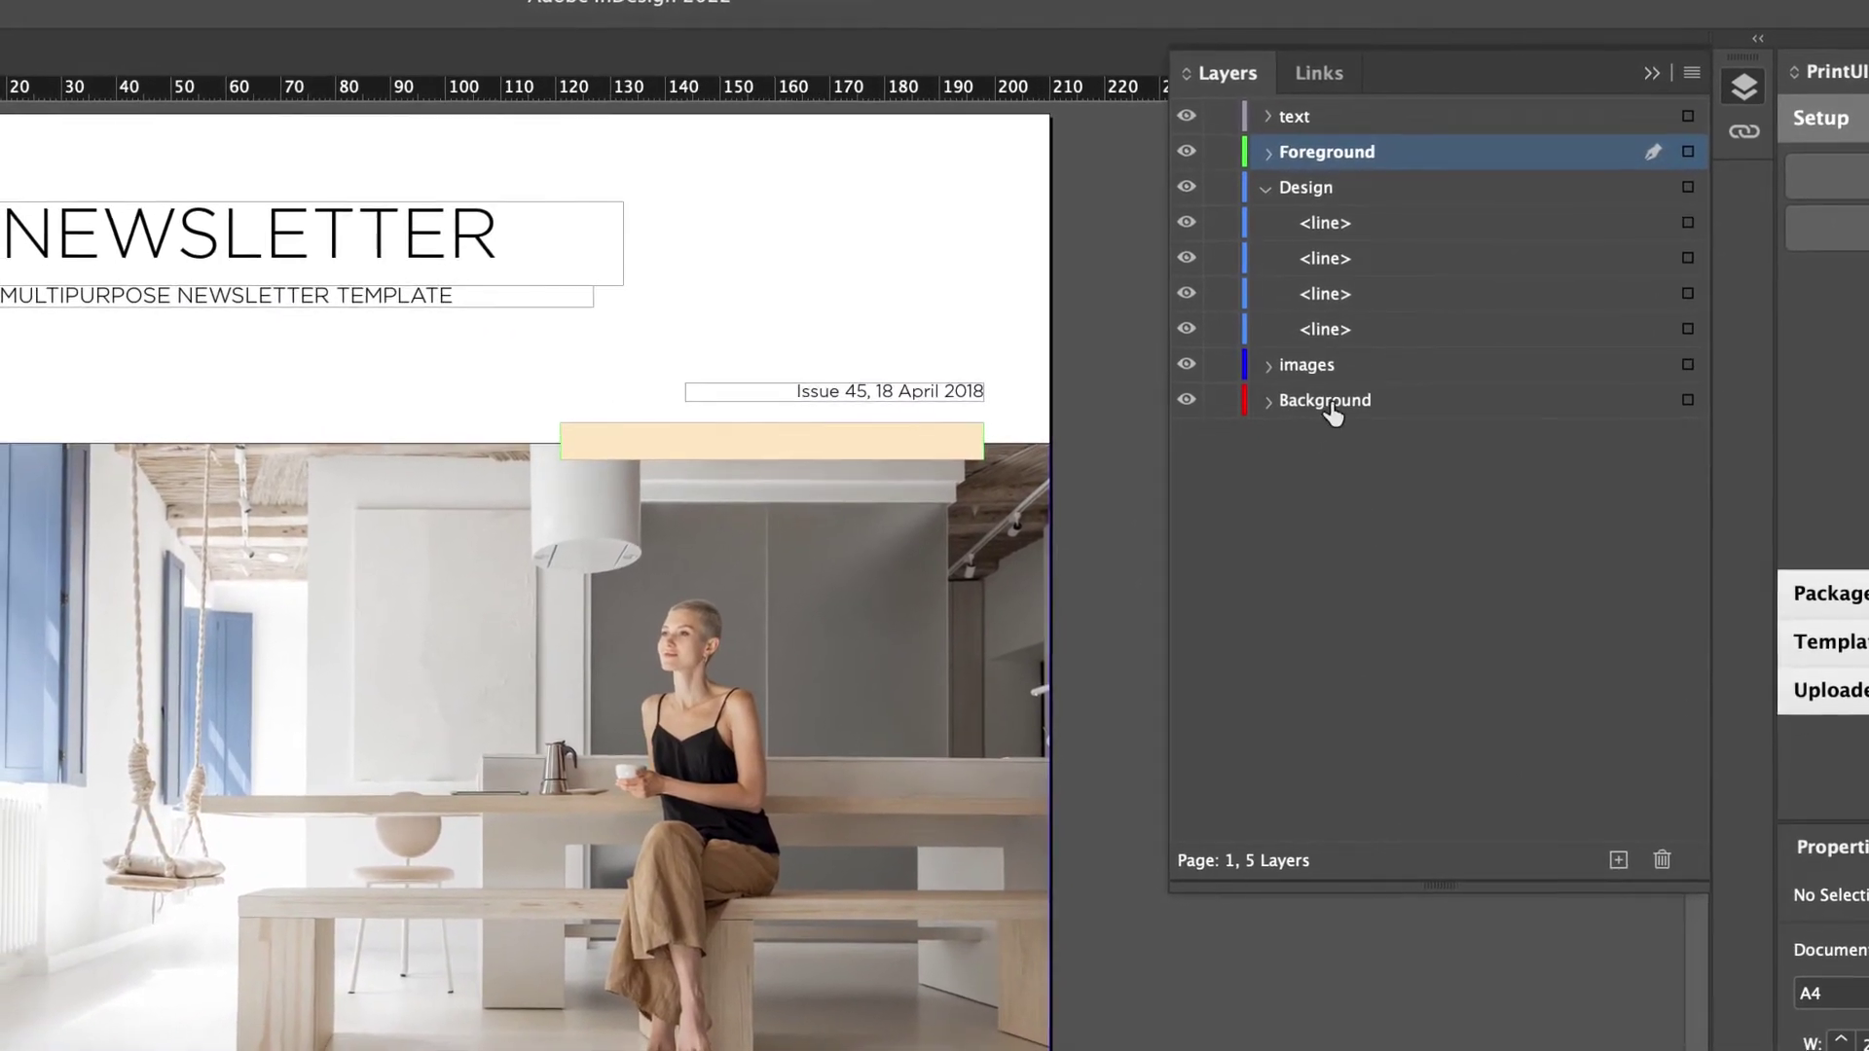
pyautogui.click(1316, 357)
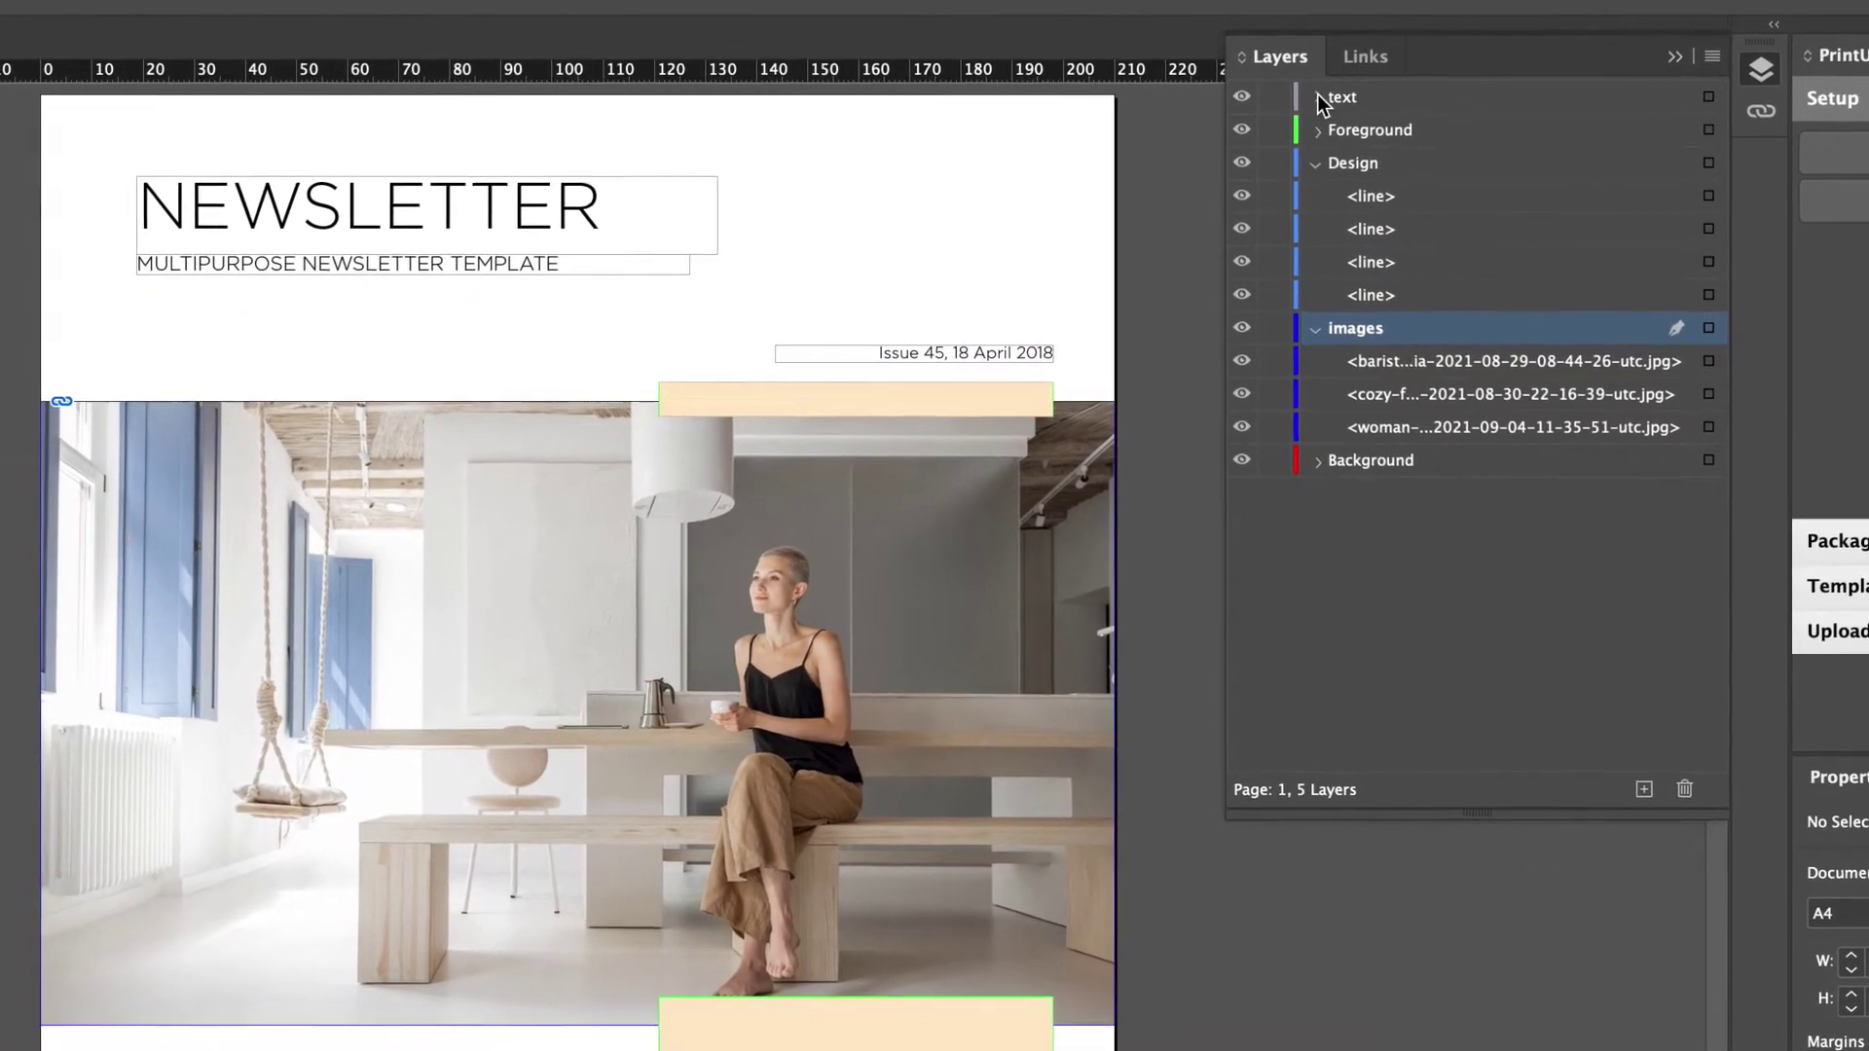
# Drag the NEWSLETTER title and MULTIPURPOSE subtitle frames into the Background layer and expand it.
pyautogui.click(1319, 98)
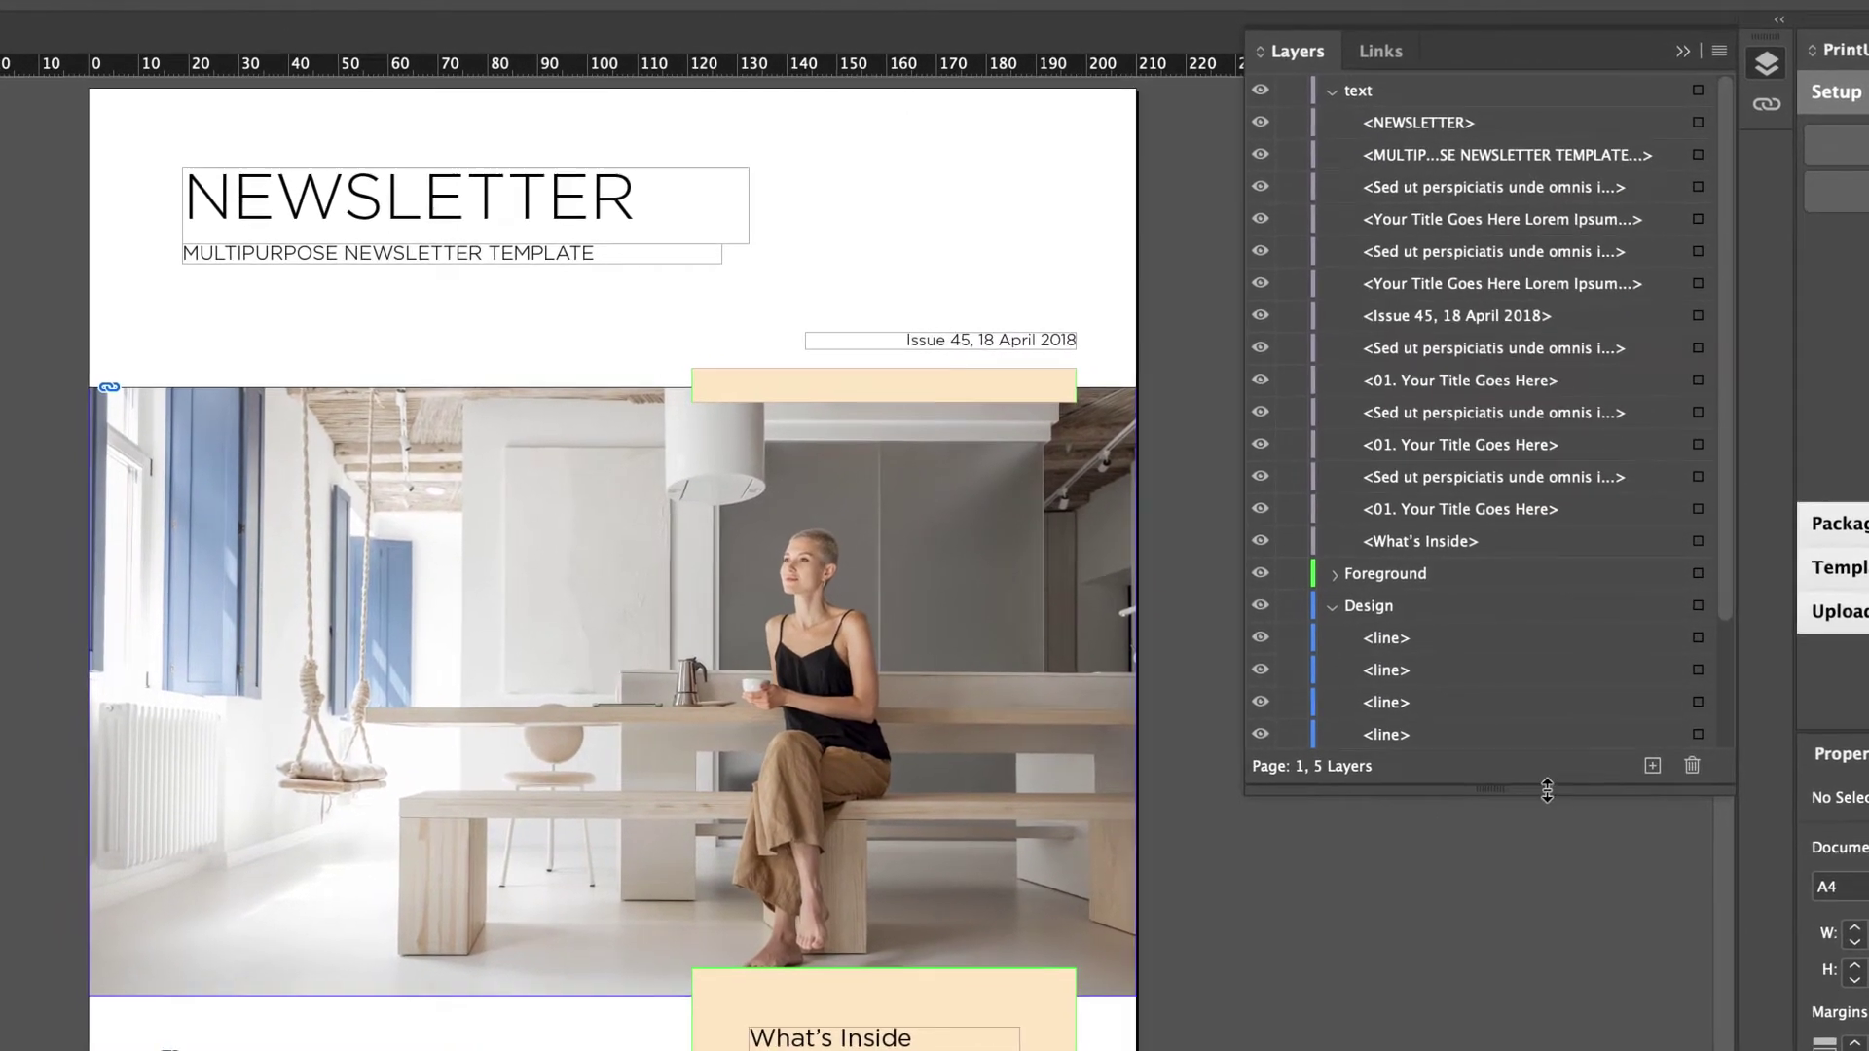
pyautogui.moveTo(1547, 790); pyautogui.dragTo(1547, 974)
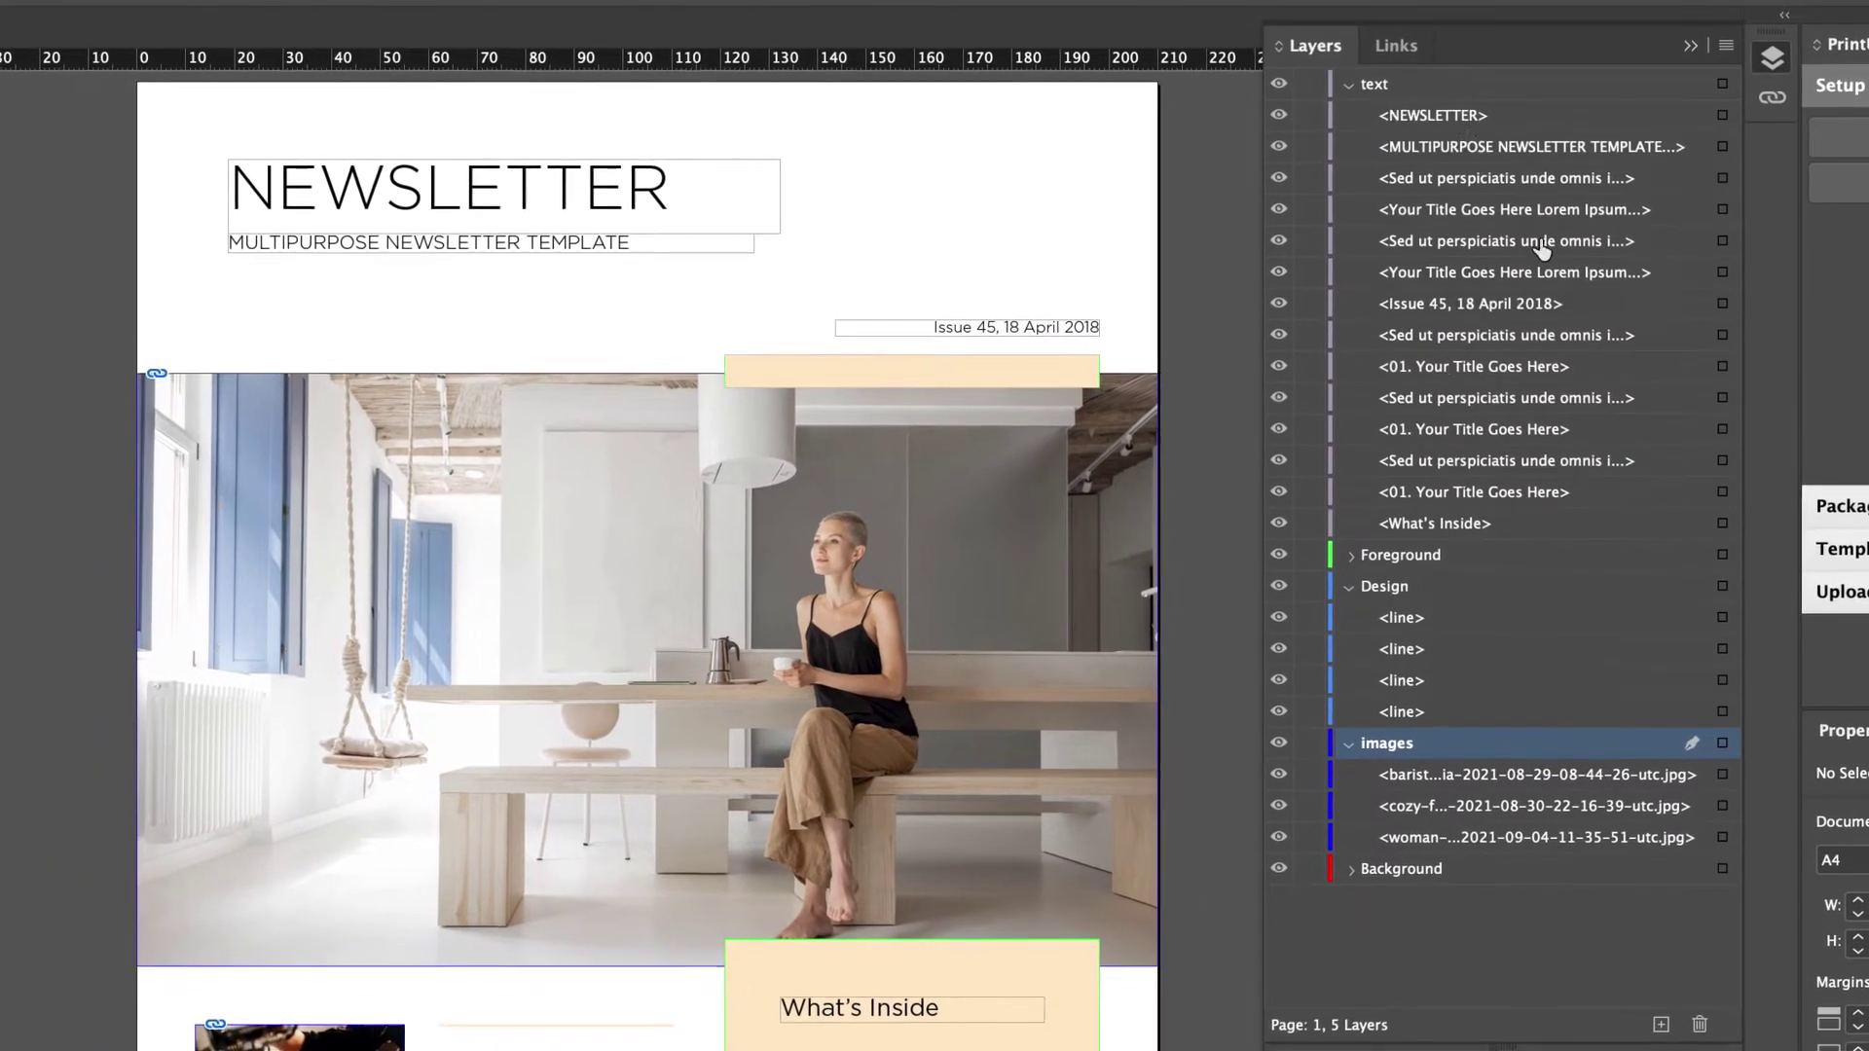
pyautogui.click(1431, 115)
pyautogui.keyDown('shift'); pyautogui.click(1422, 150); pyautogui.keyUp('shift')
pyautogui.moveTo(1437, 146); pyautogui.dragTo(1496, 846)
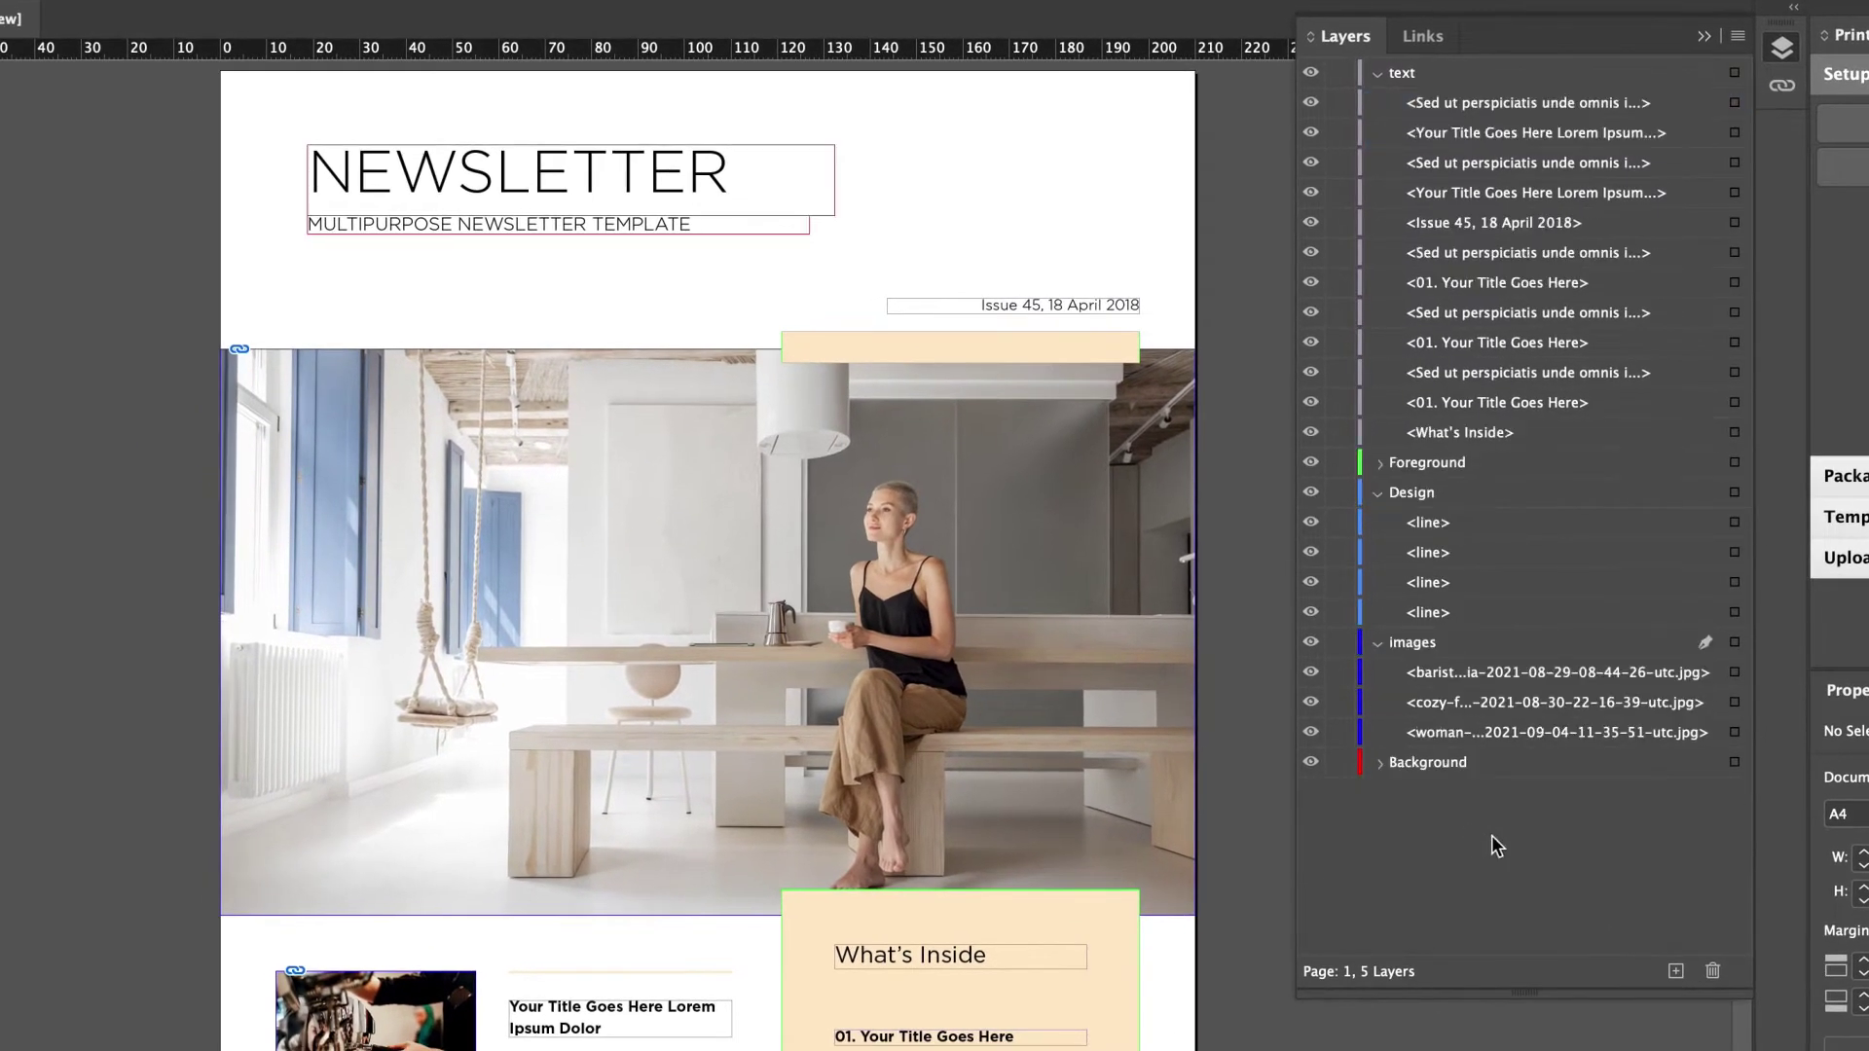
pyautogui.click(1379, 763)
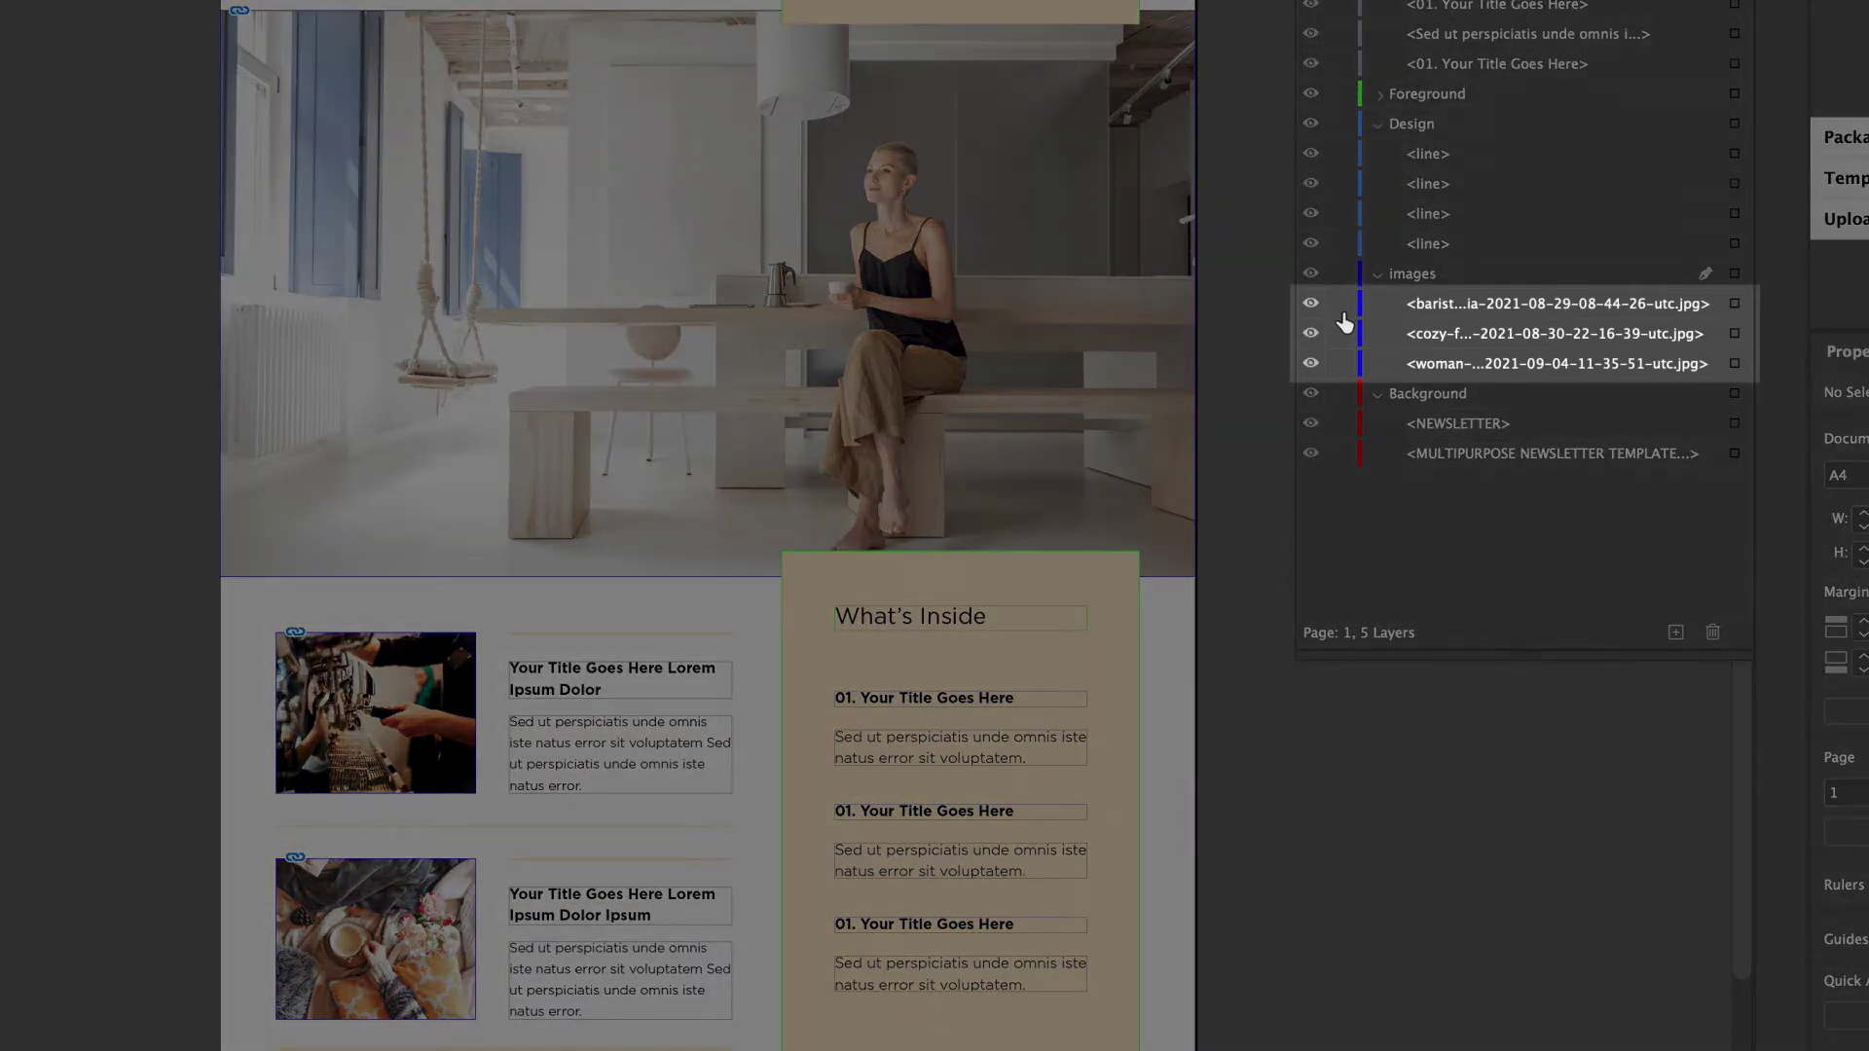
# Lock the photos on the images layer.
pyautogui.moveTo(1341, 304); pyautogui.dragTo(1341, 334)
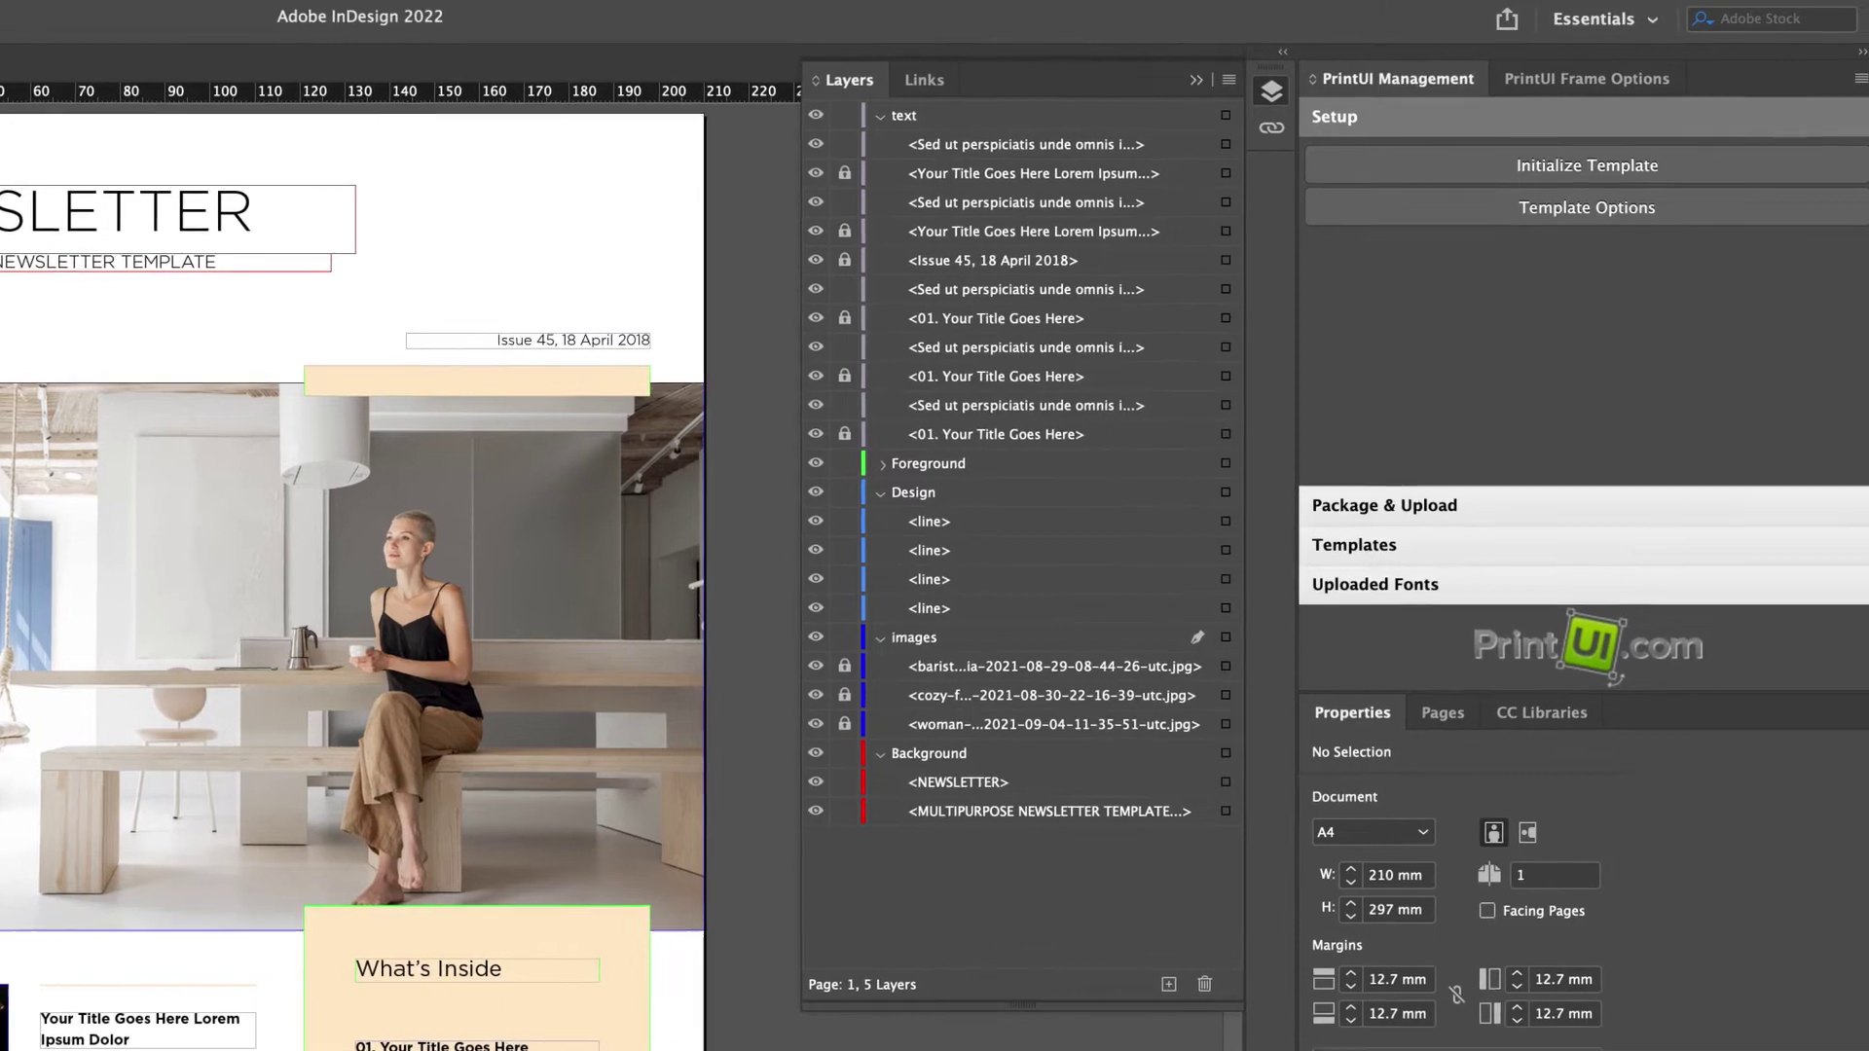
# In Template Options, exclude PDF graphics and set line art and raster minimums to 300 ppi.
pyautogui.click(1583, 212)
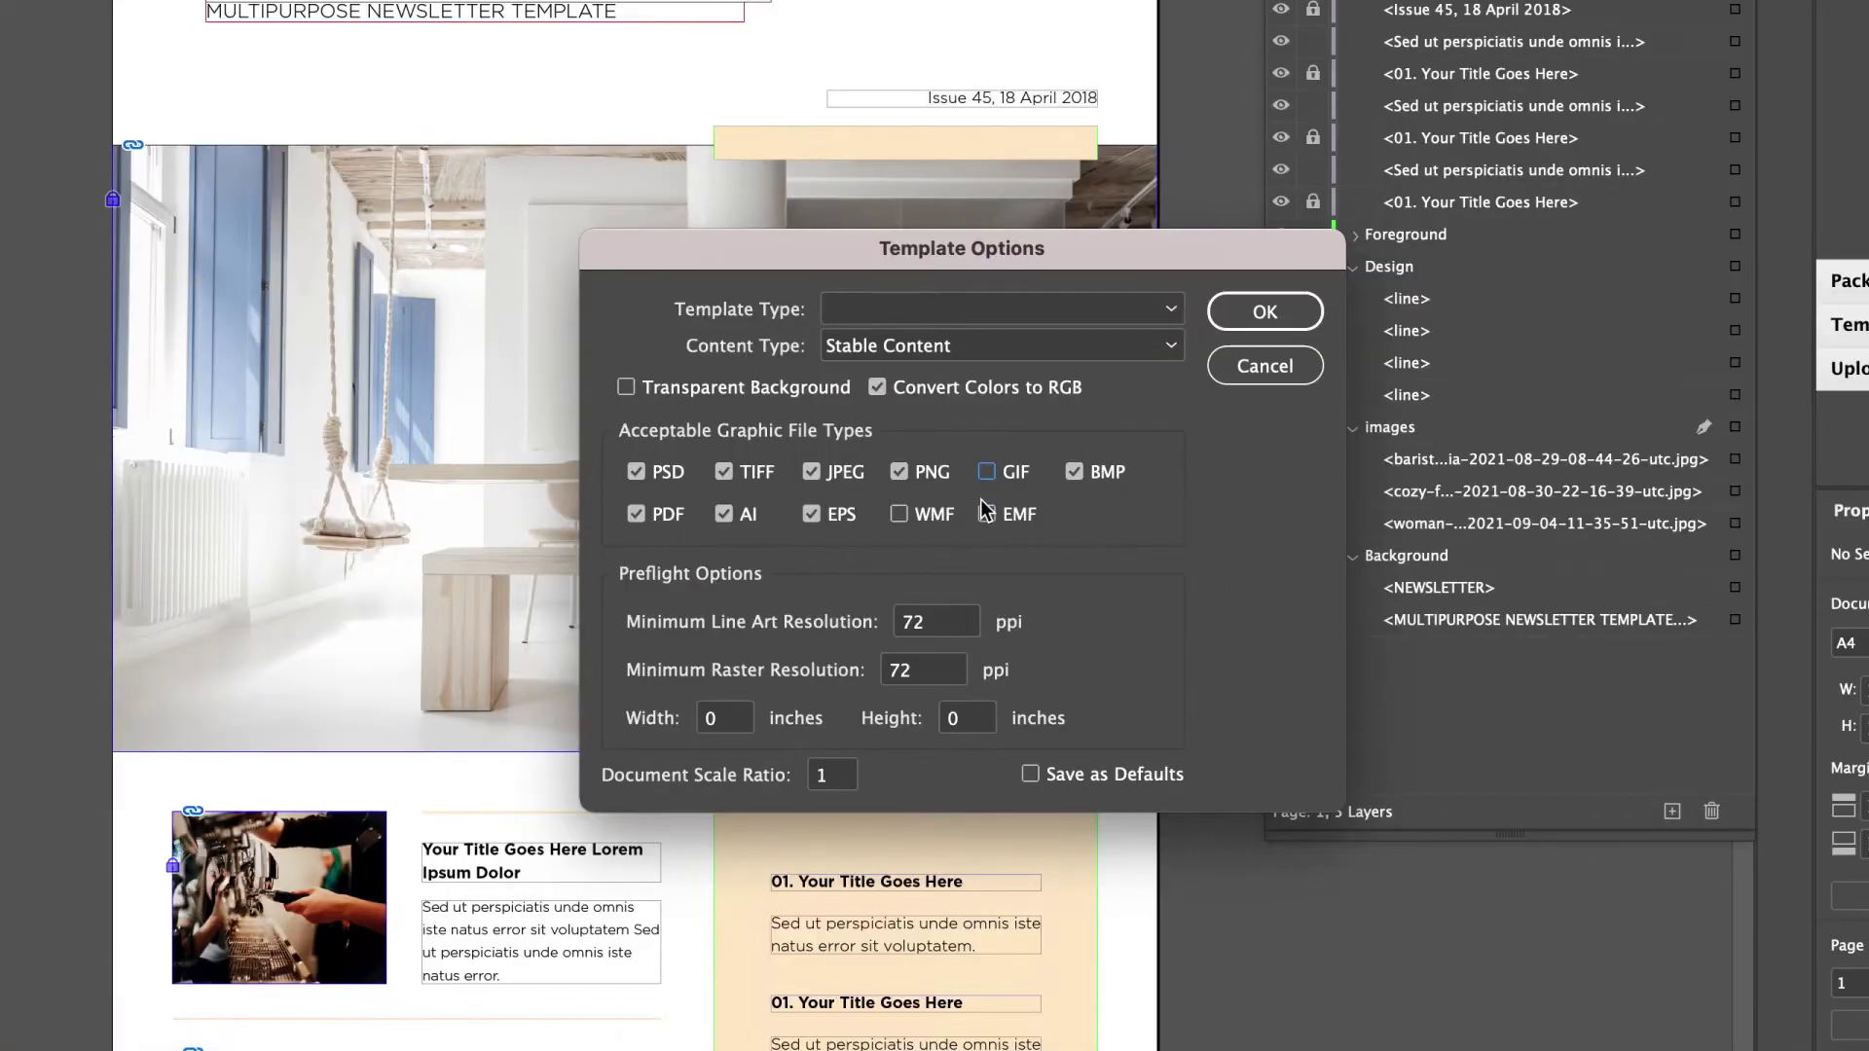
pyautogui.click(636, 515)
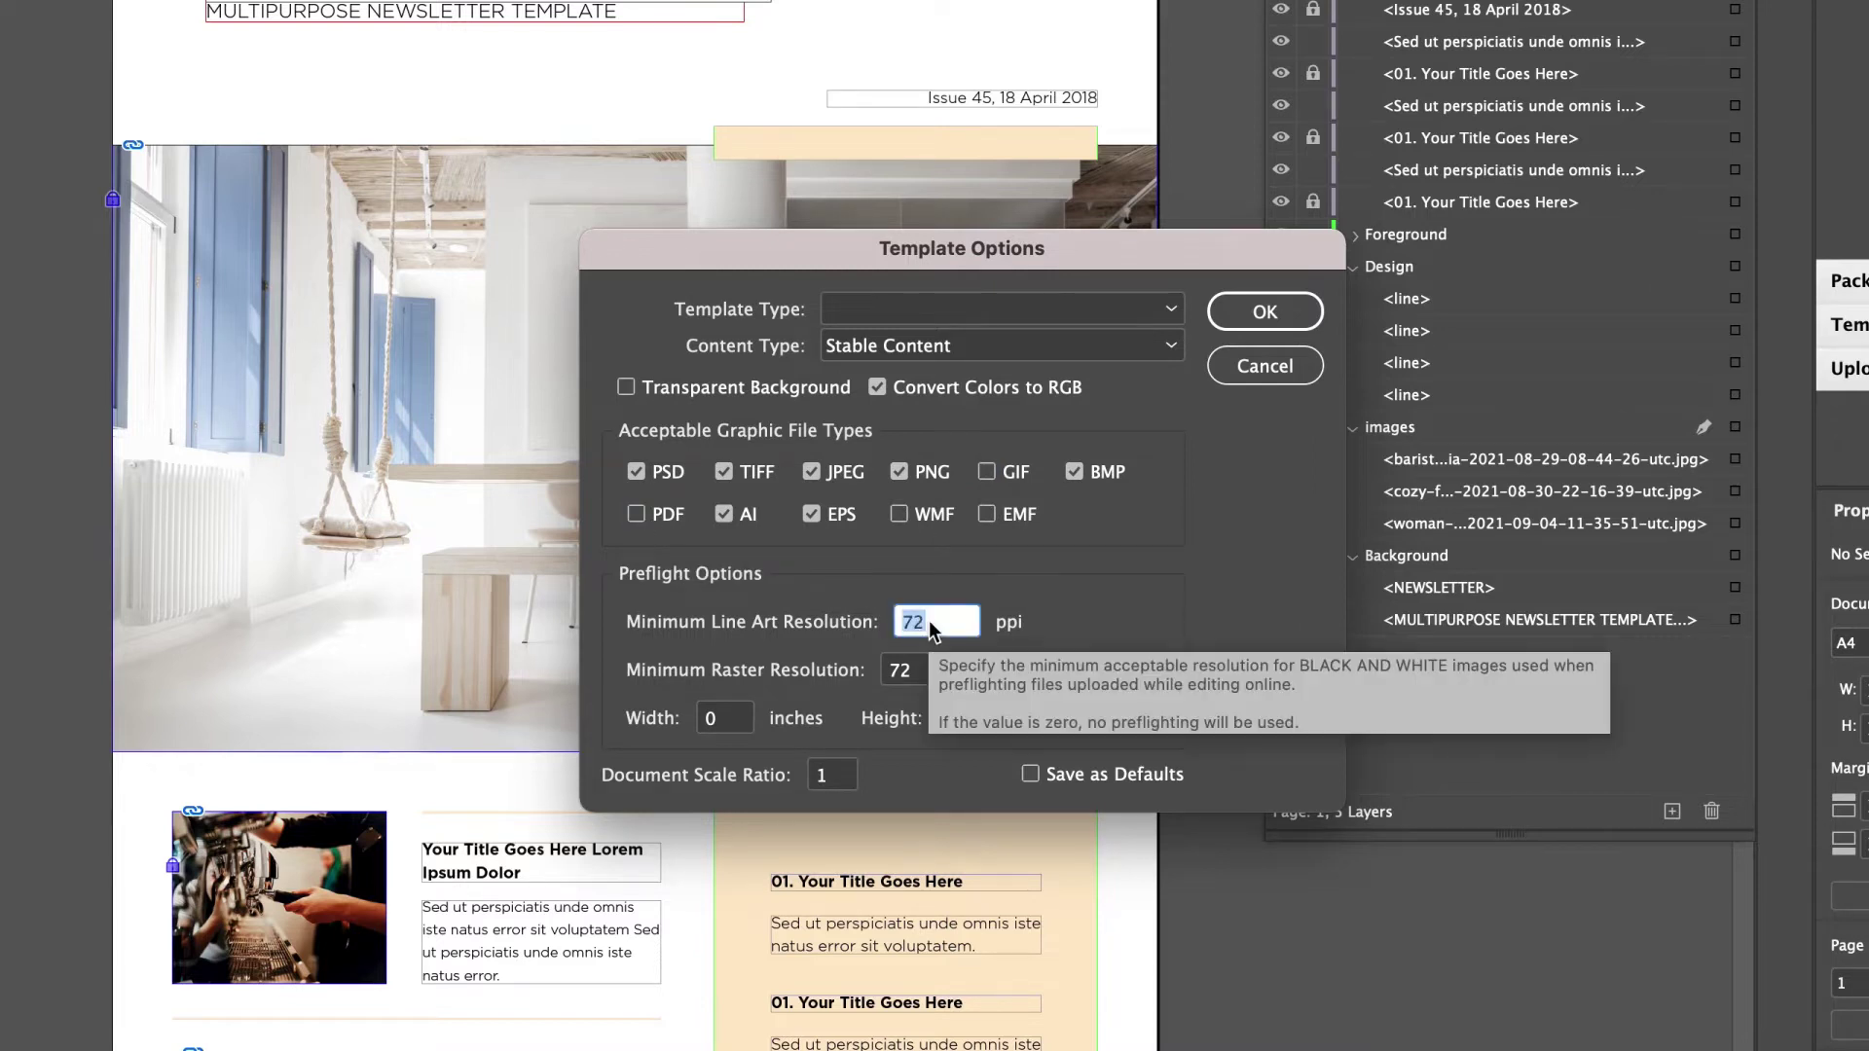
pyautogui.press('BackSpace')
pyautogui.press('BackSpace')
pyautogui.write('300')
pyautogui.press('Tab')
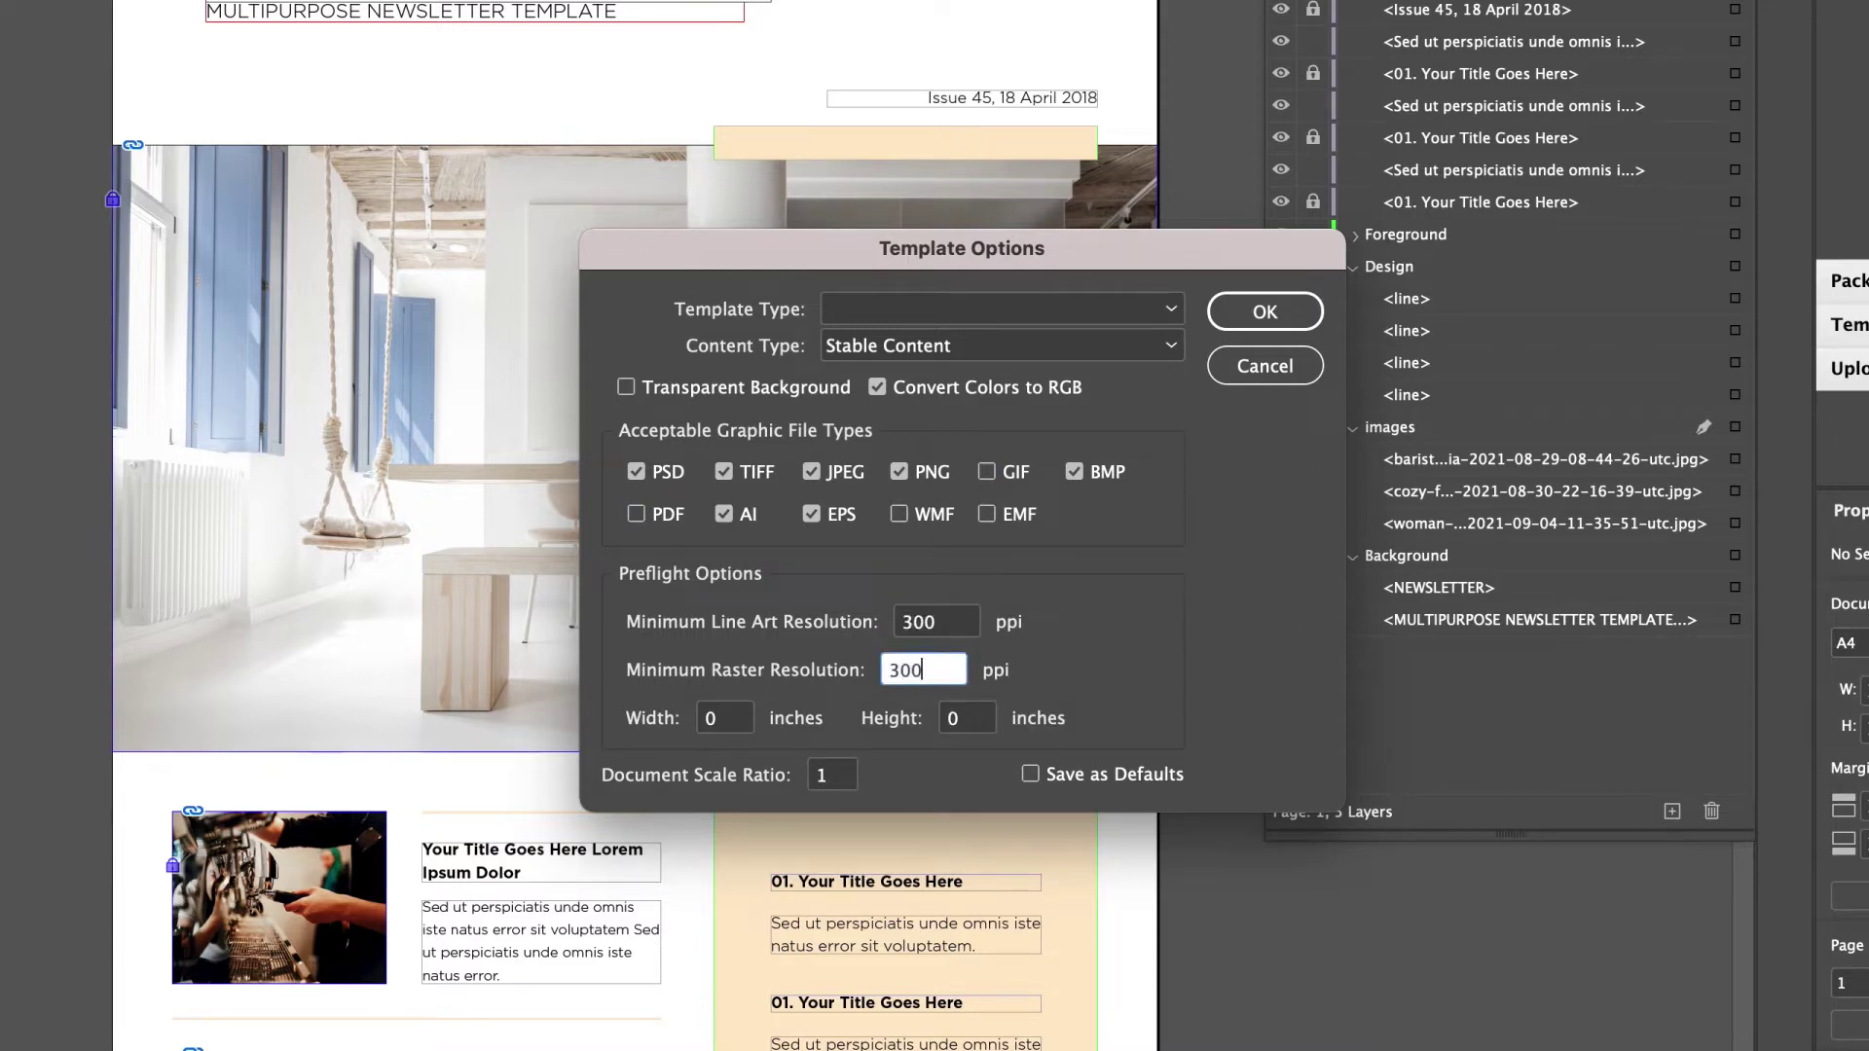
pyautogui.write('300')
pyautogui.click(1258, 321)
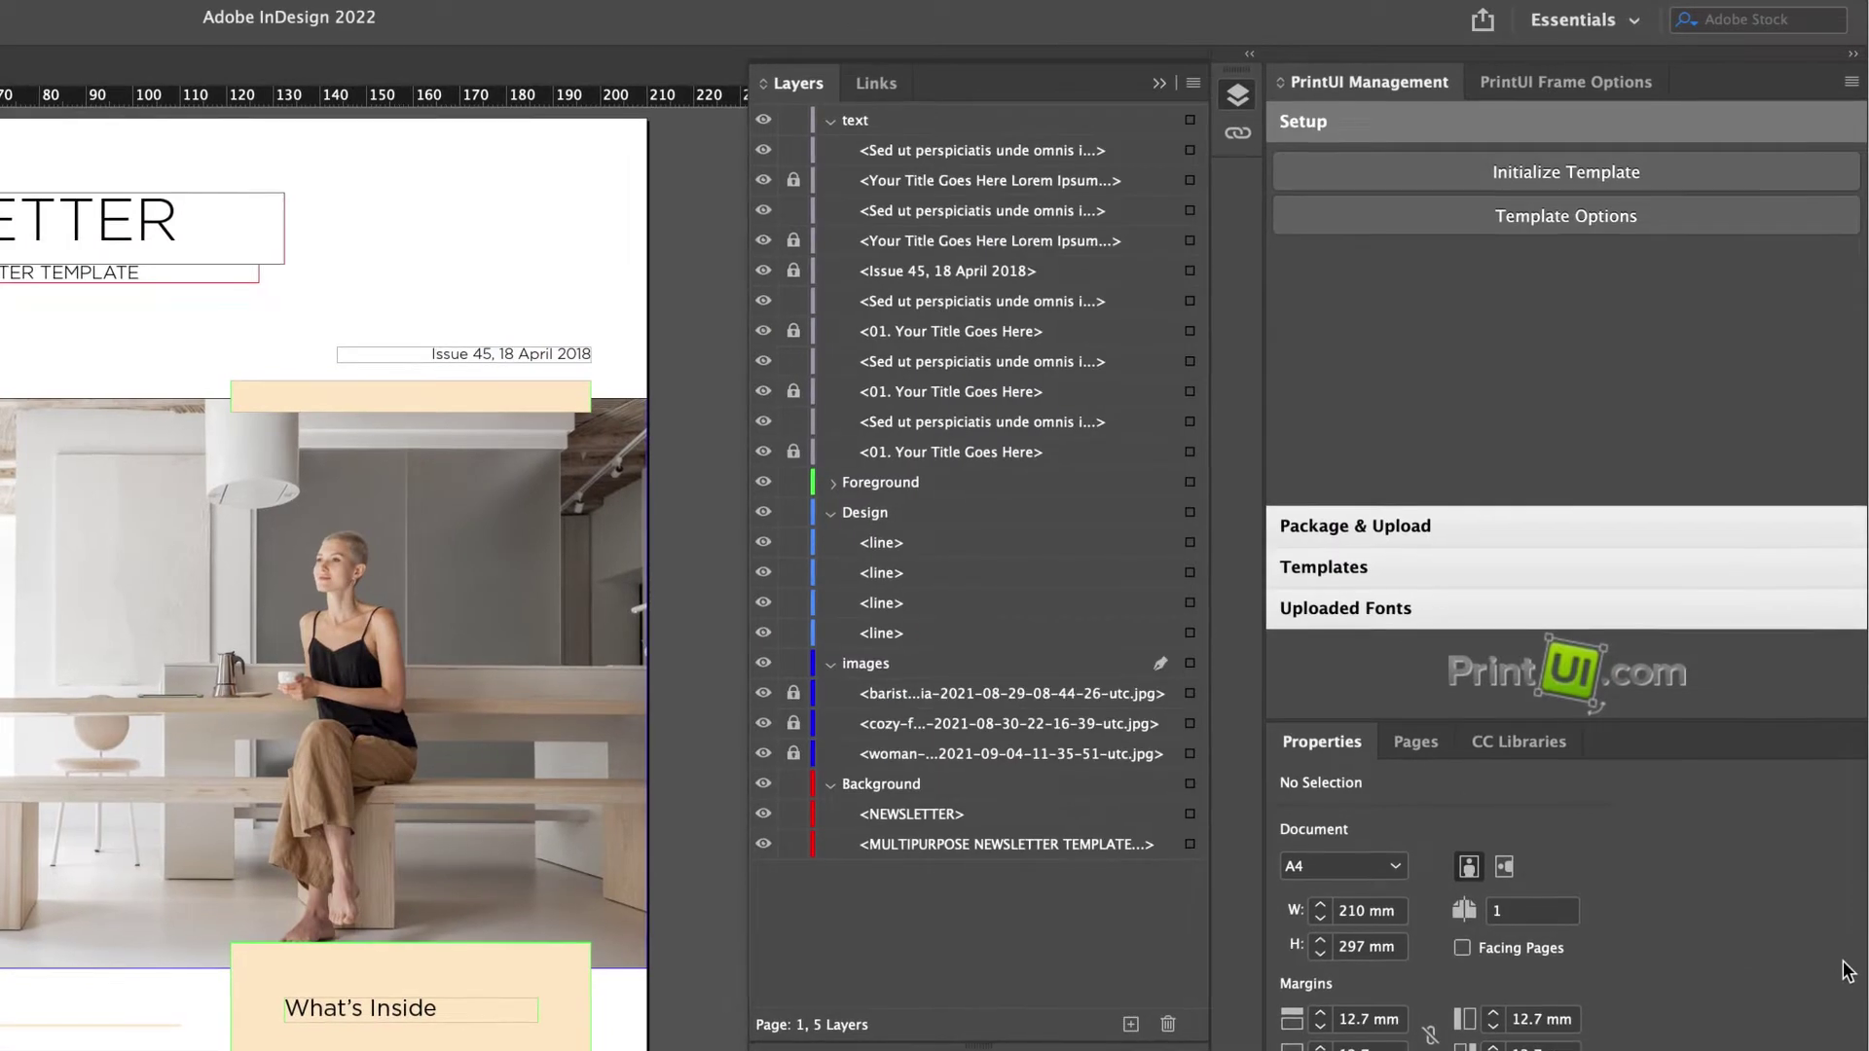
# Preflight the template, move all graphic lines to Background, then package it.
pyautogui.click(1574, 531)
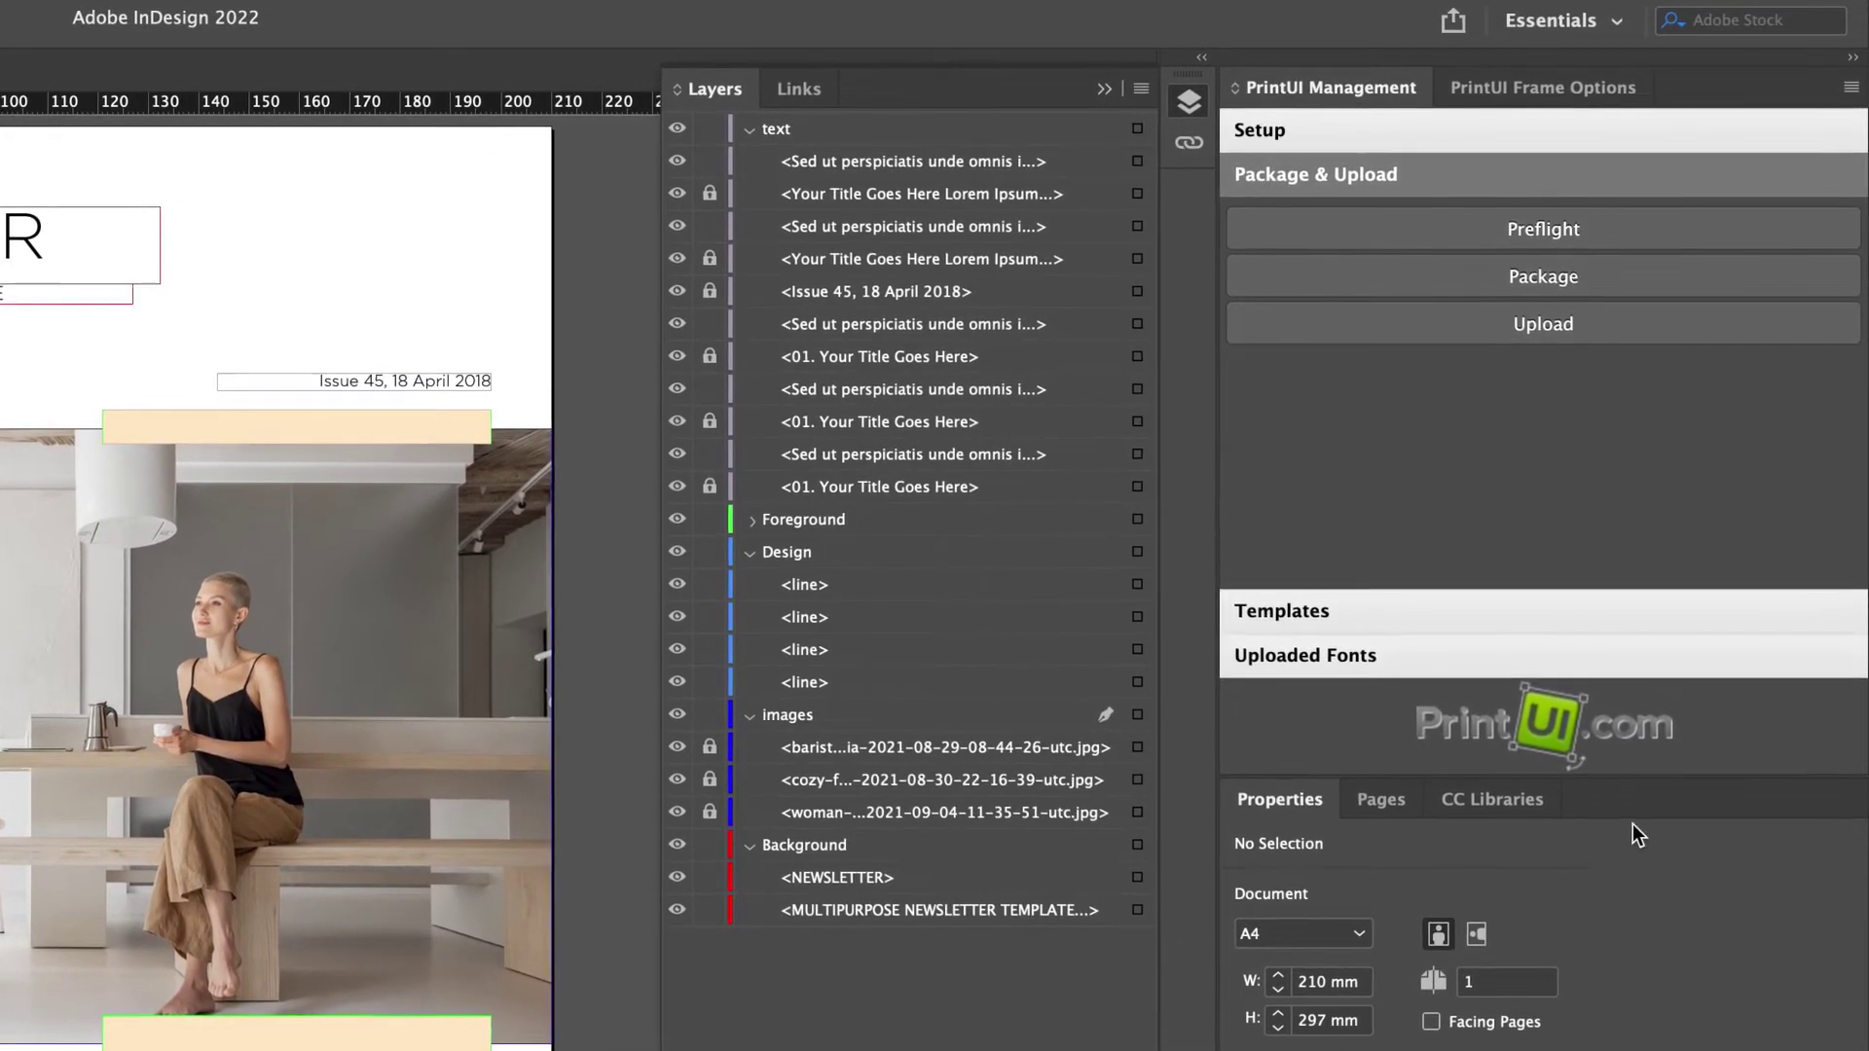
pyautogui.click(1553, 231)
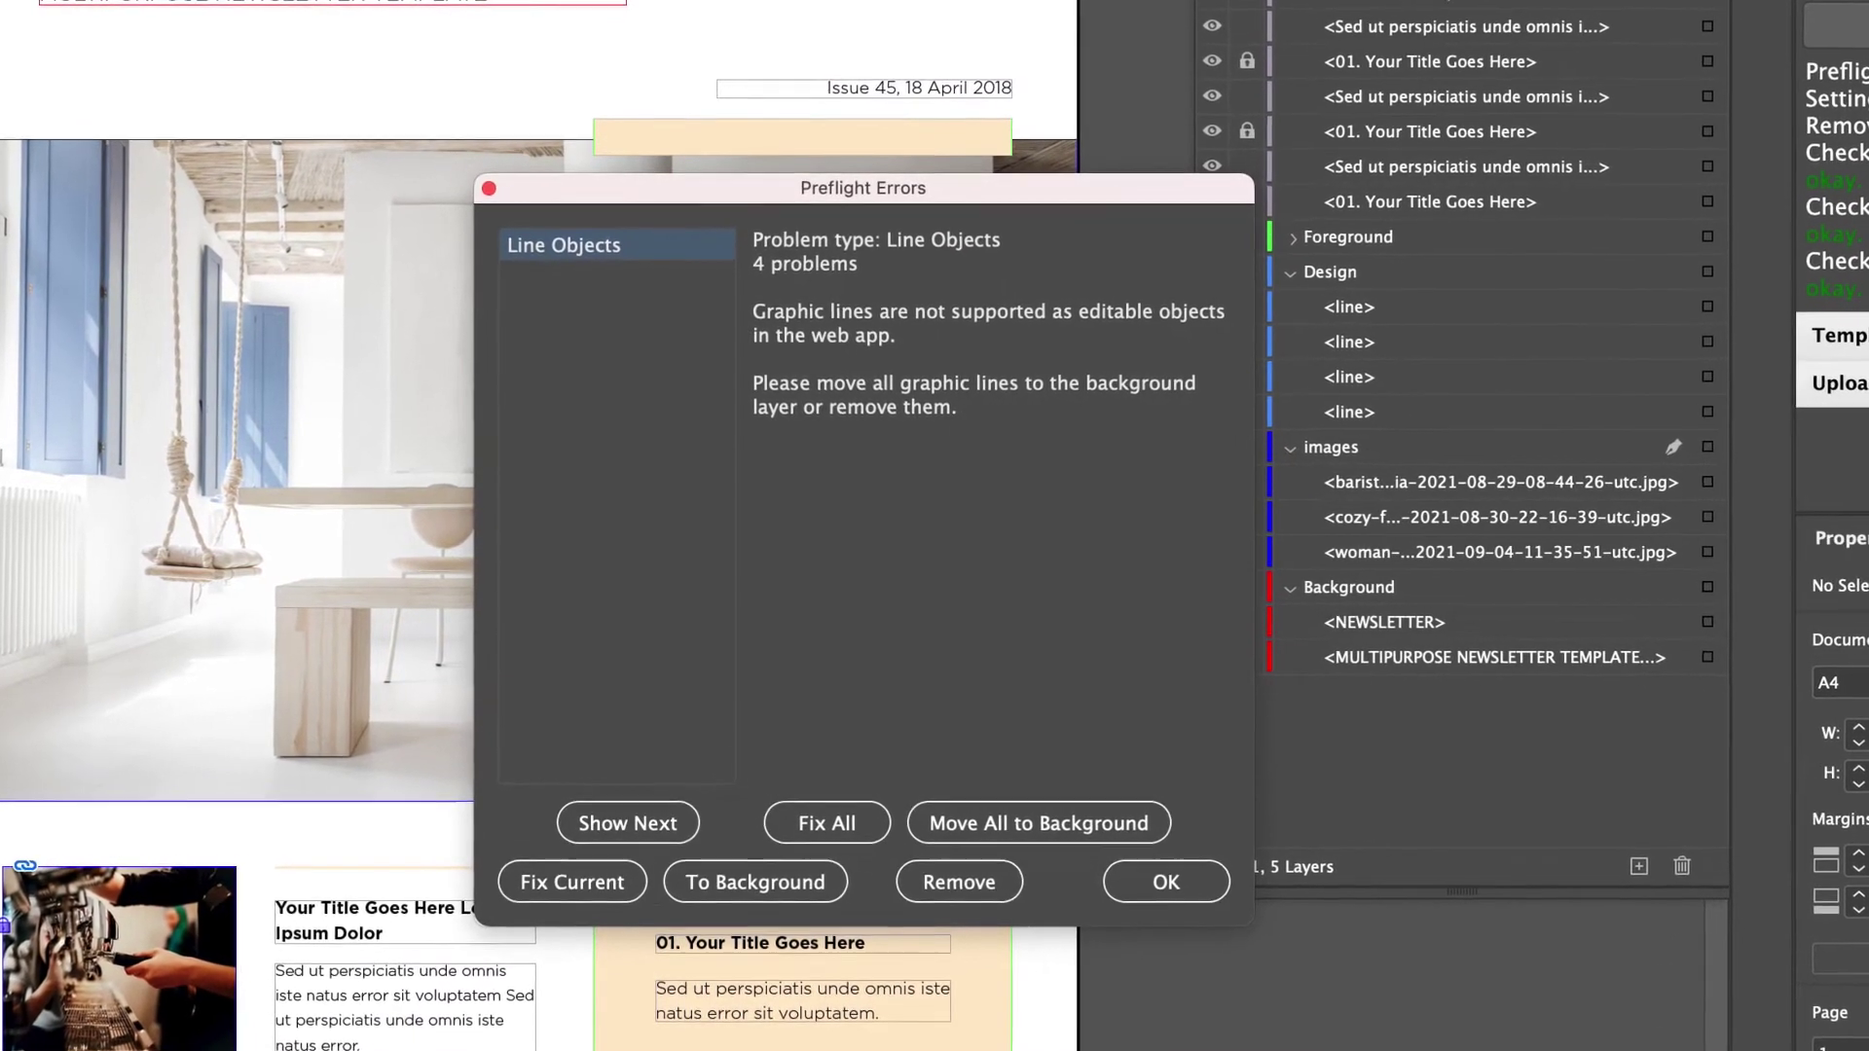
pyautogui.click(1041, 826)
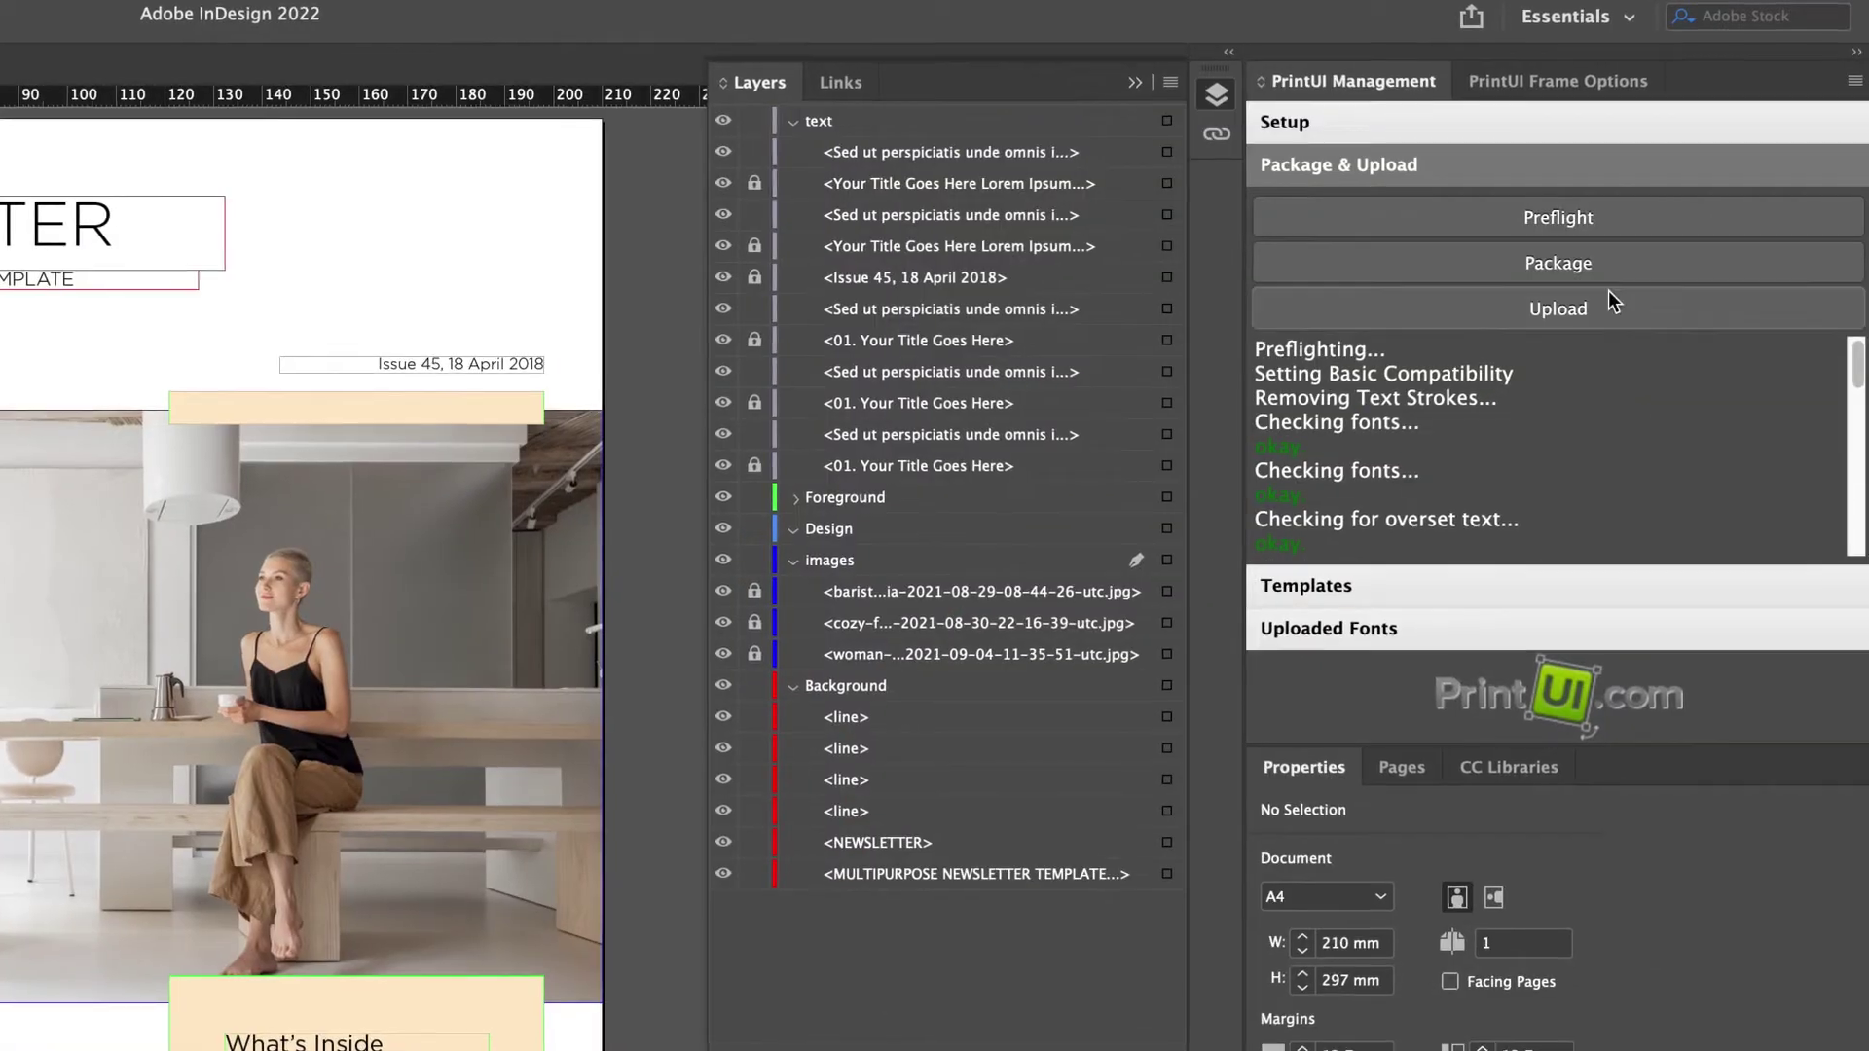
pyautogui.click(1603, 265)
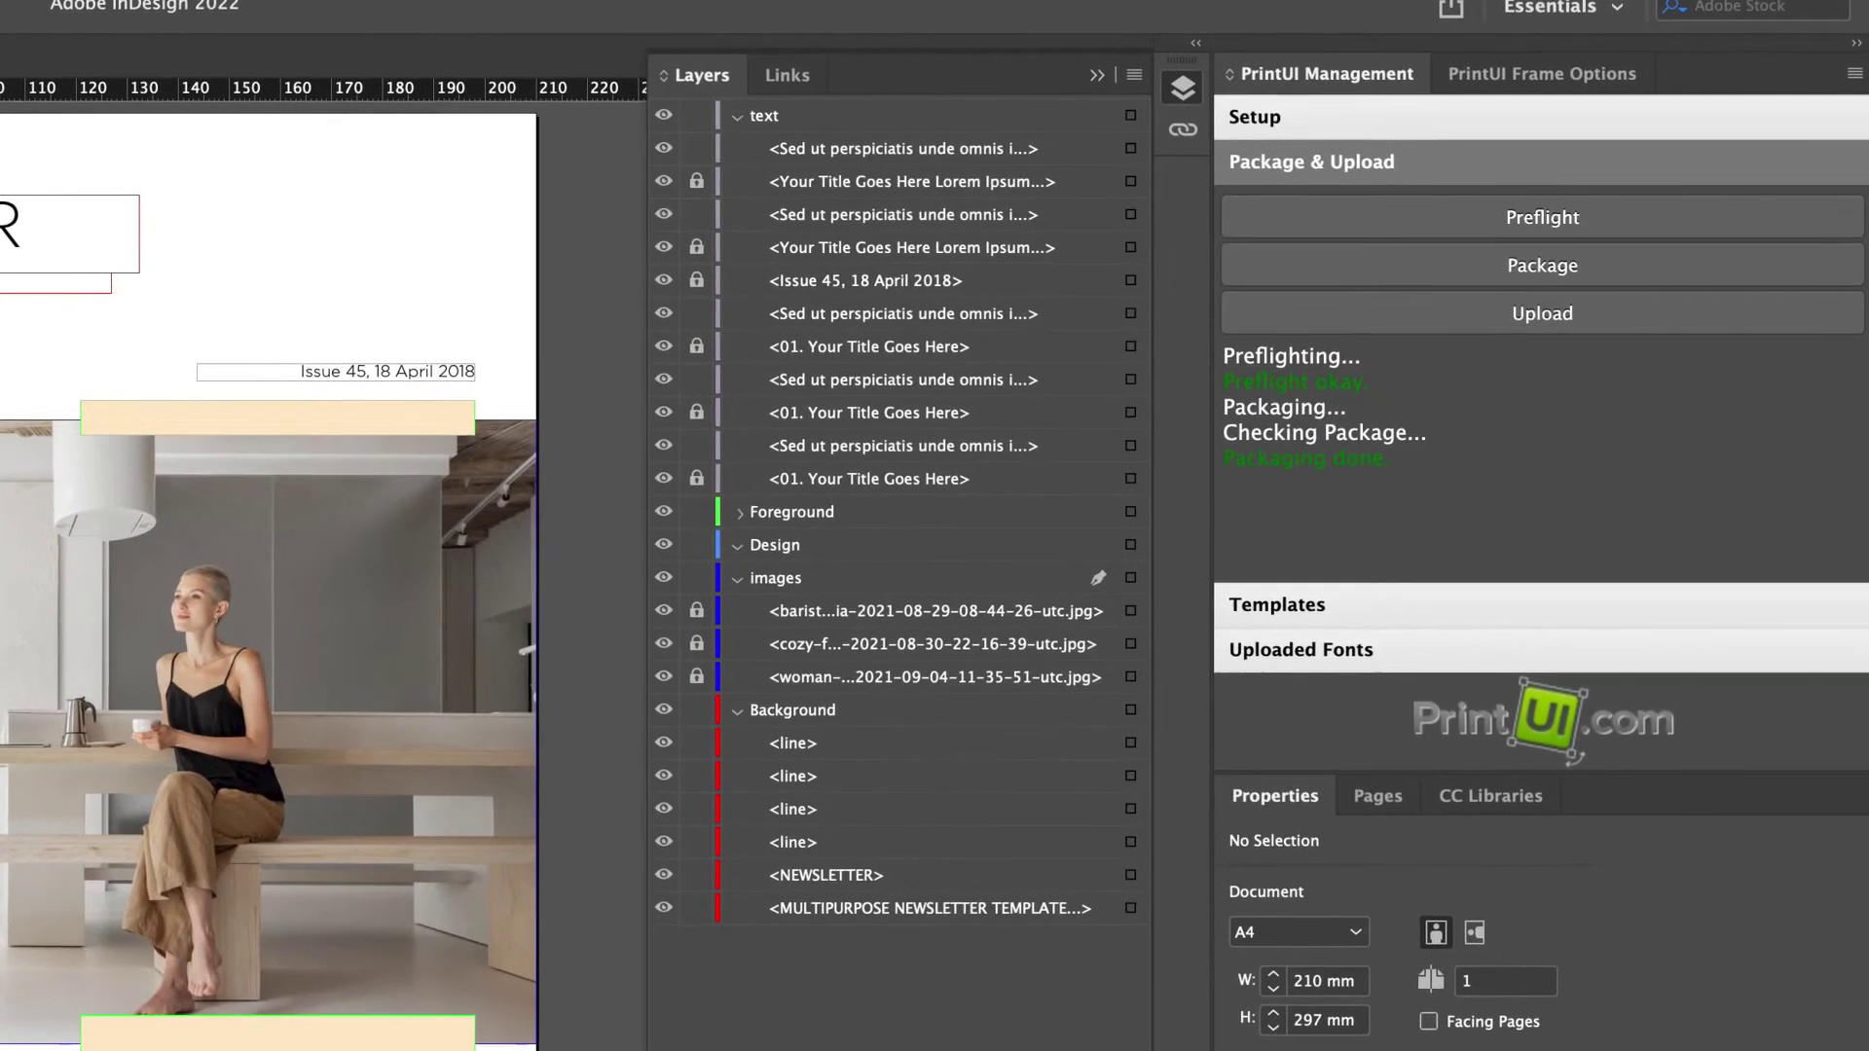
# Upload the package, then select Test_Template in the templates list and launch Test Template.
pyautogui.click(1542, 315)
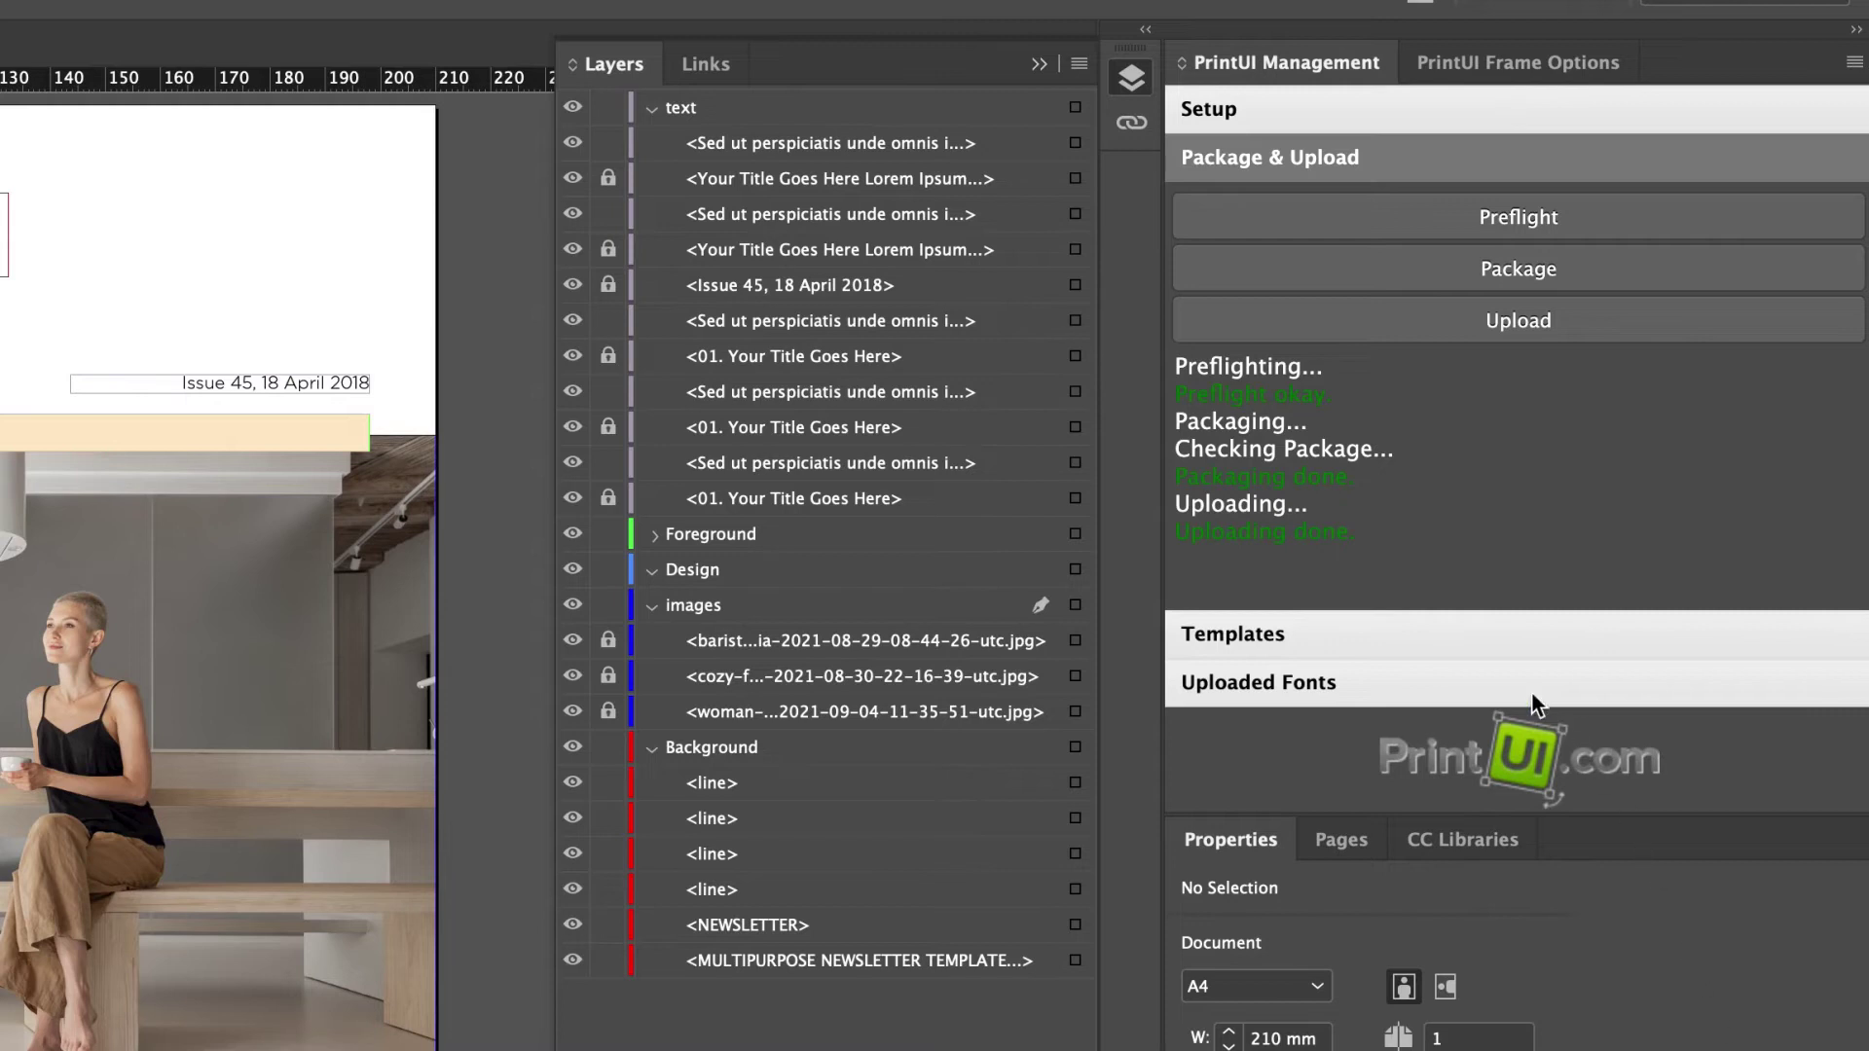
pyautogui.click(1518, 644)
pyautogui.moveTo(1671, 814); pyautogui.dragTo(1670, 1021)
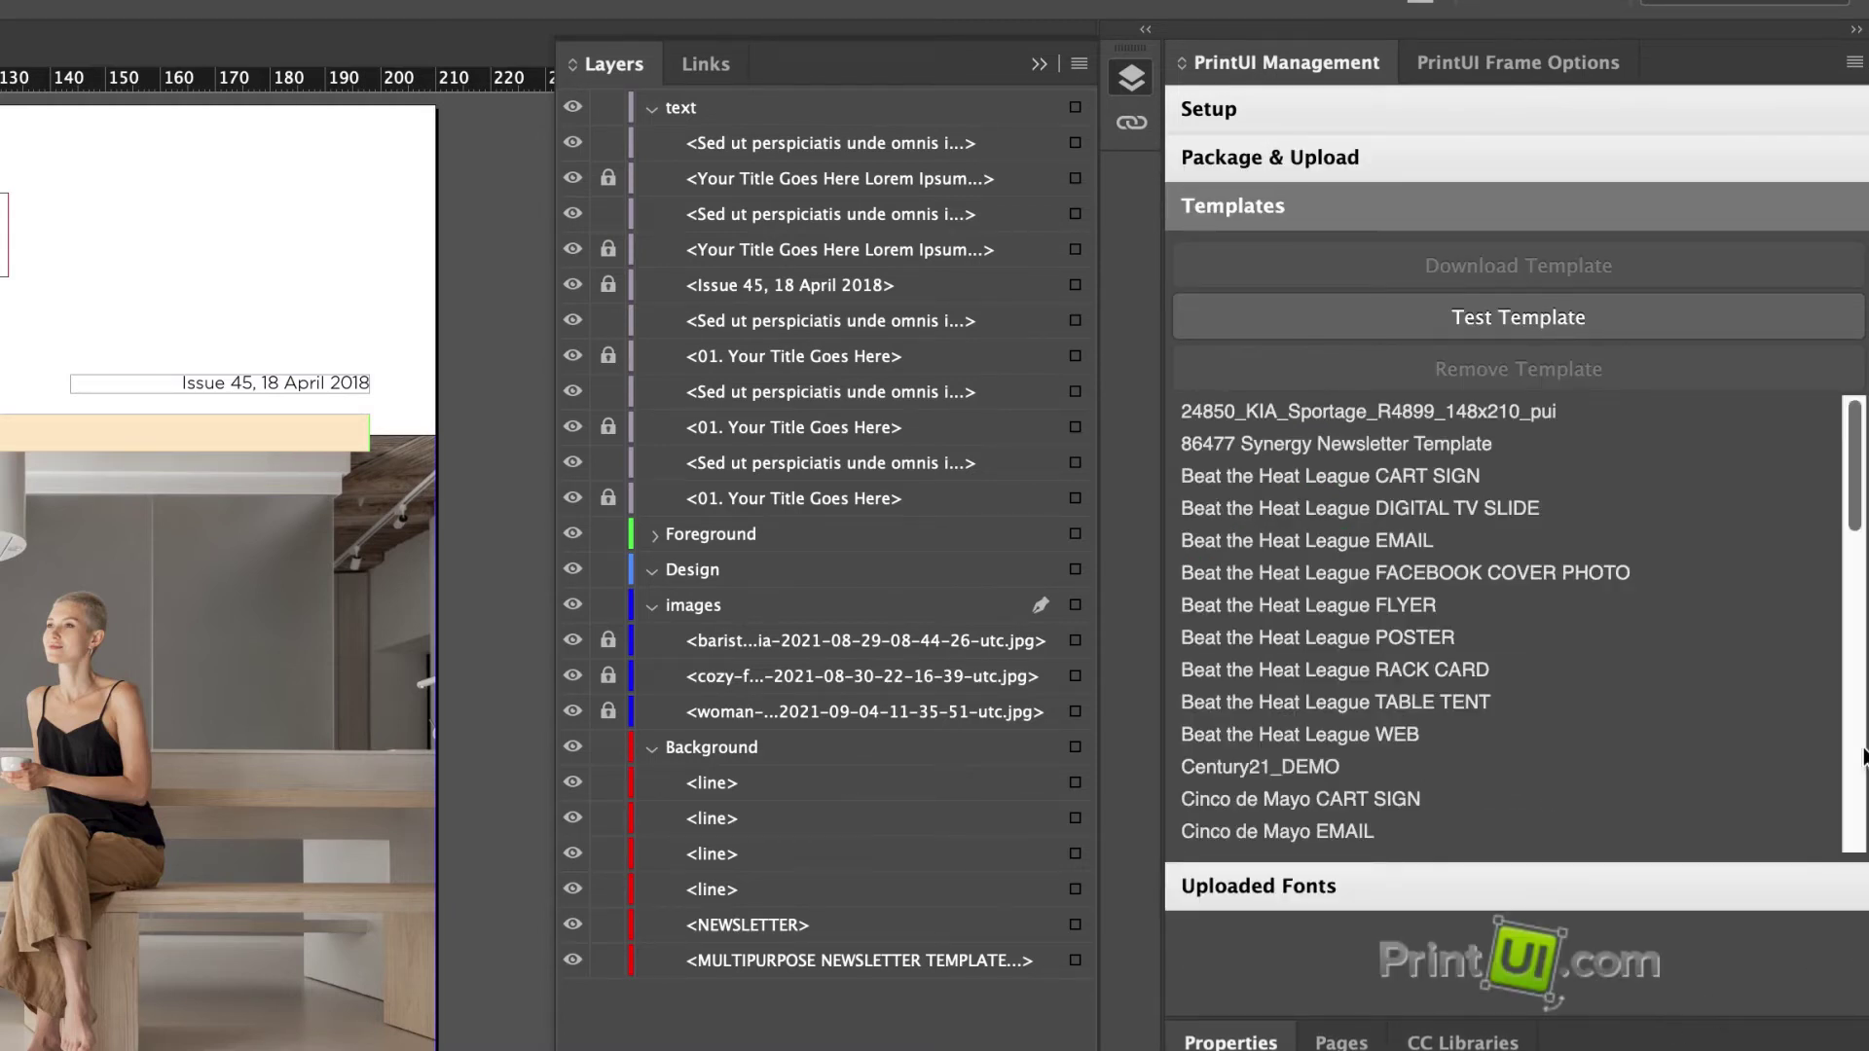
pyautogui.moveTo(1854, 506); pyautogui.dragTo(1846, 845)
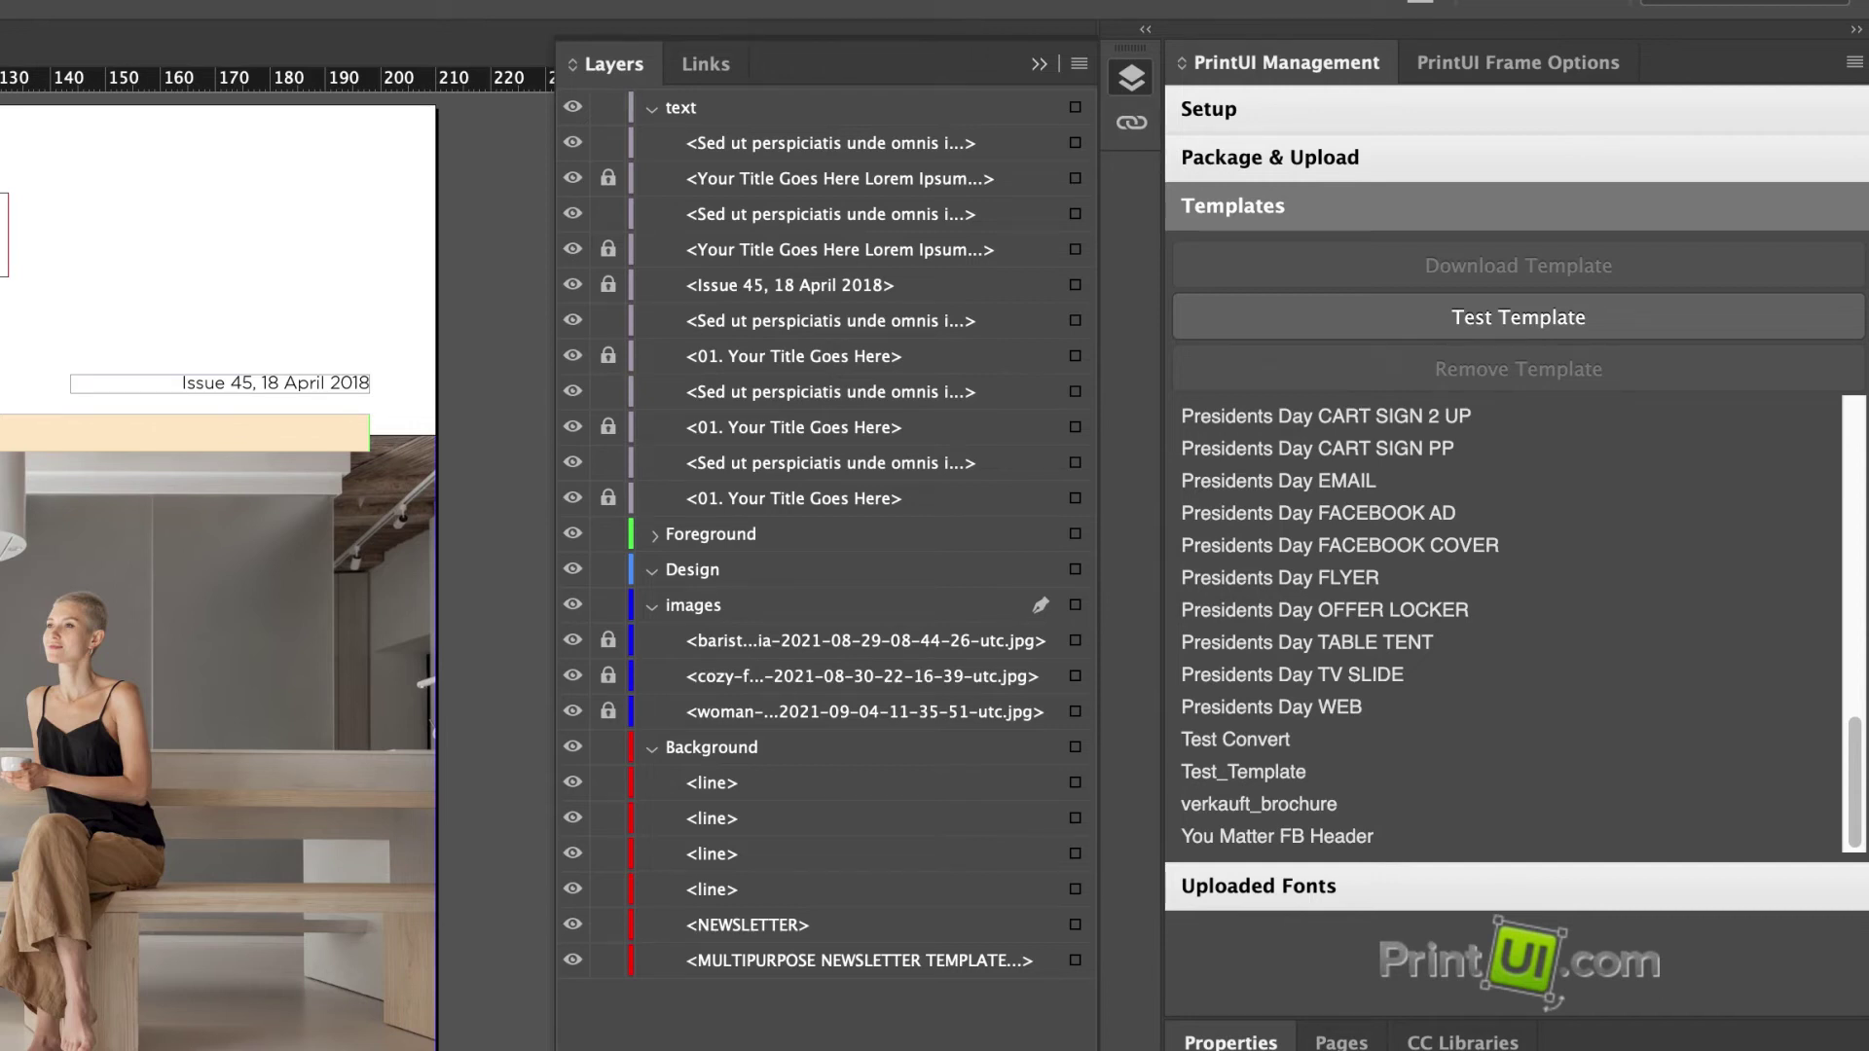
pyautogui.click(1294, 776)
pyautogui.click(1555, 321)
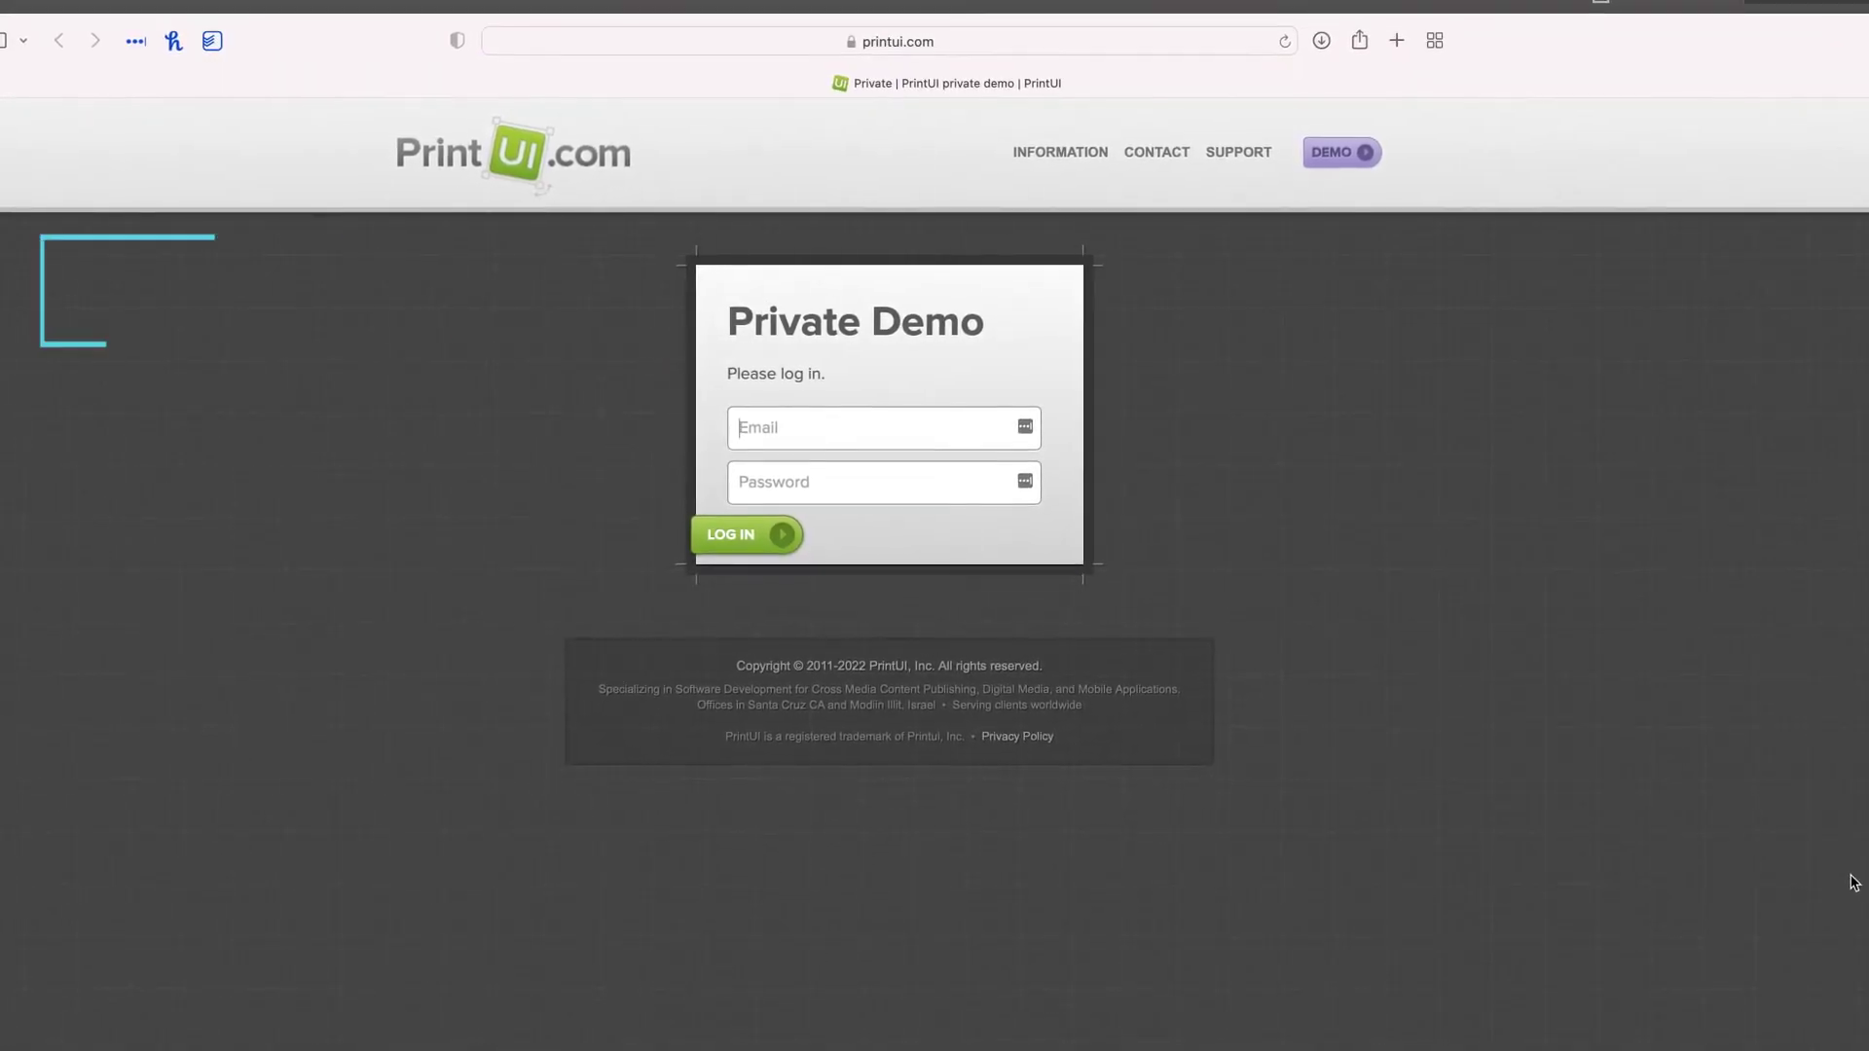
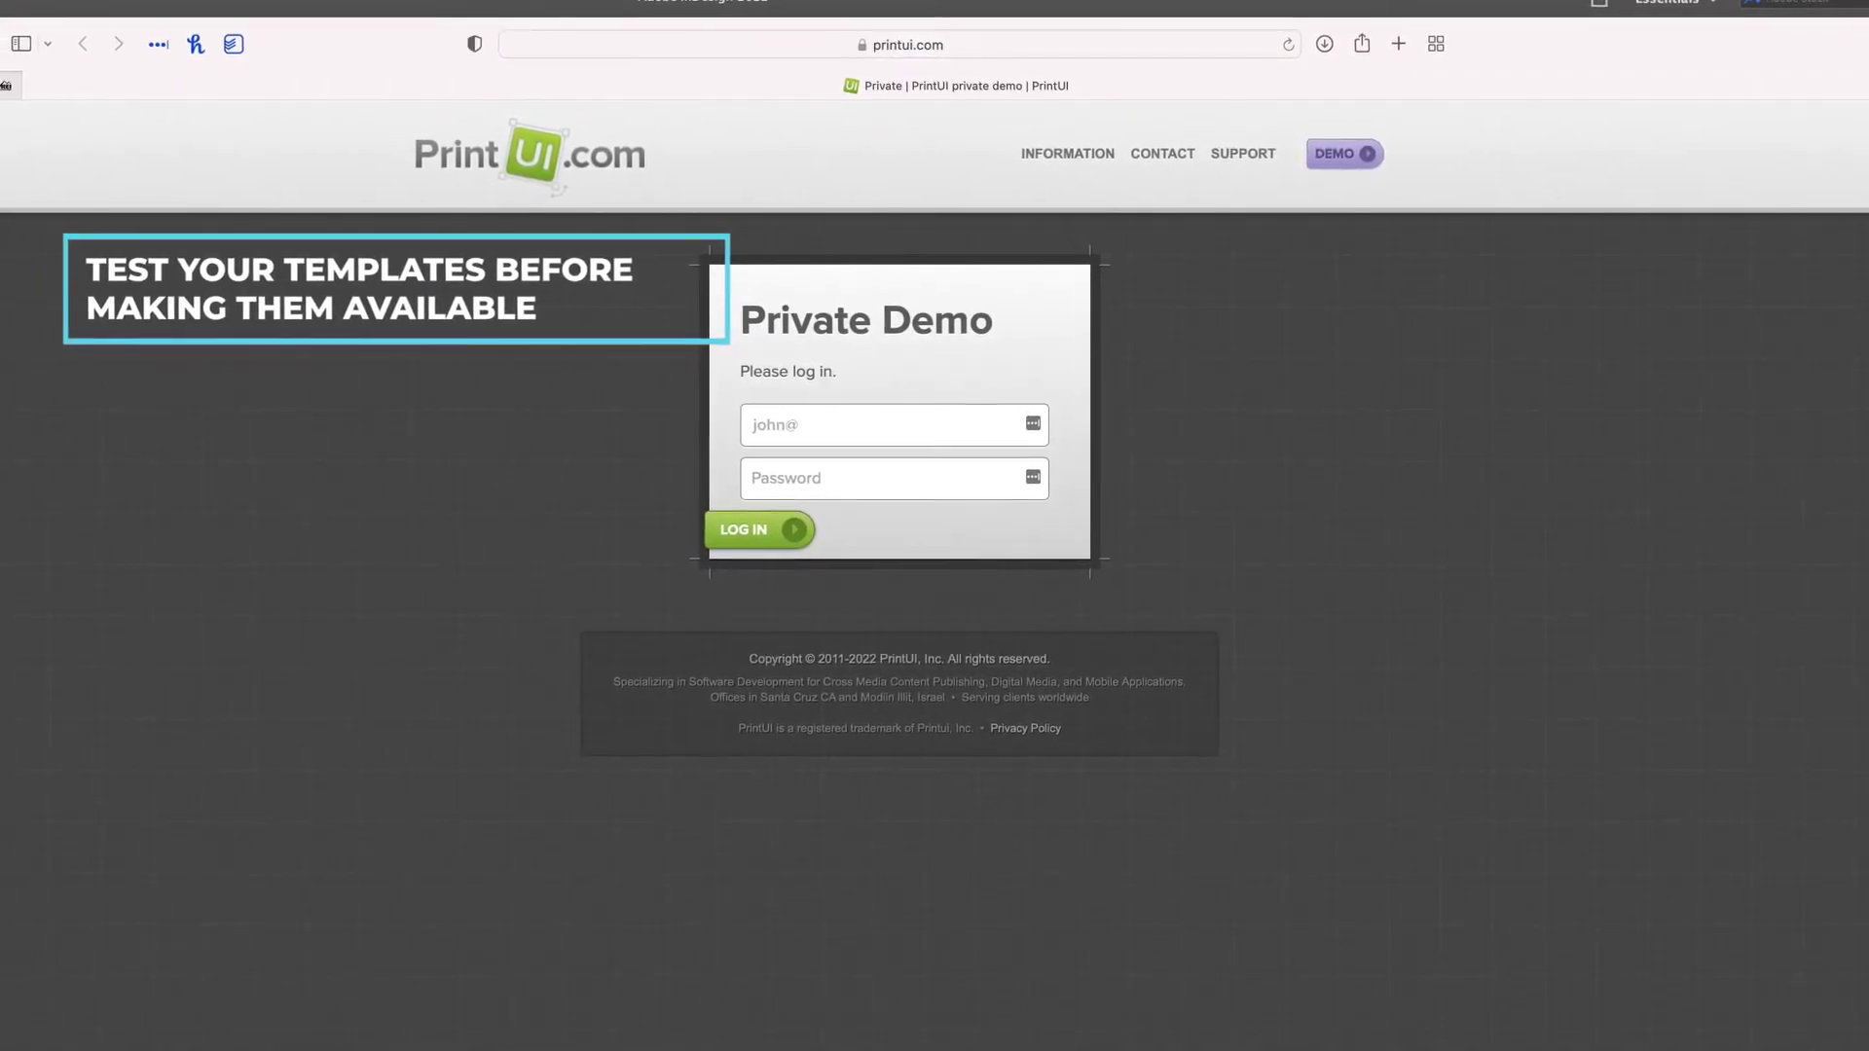
# Log in to the Private Demo with the account email and password.
pyautogui.press('Tab')
pyautogui.write('••••••')
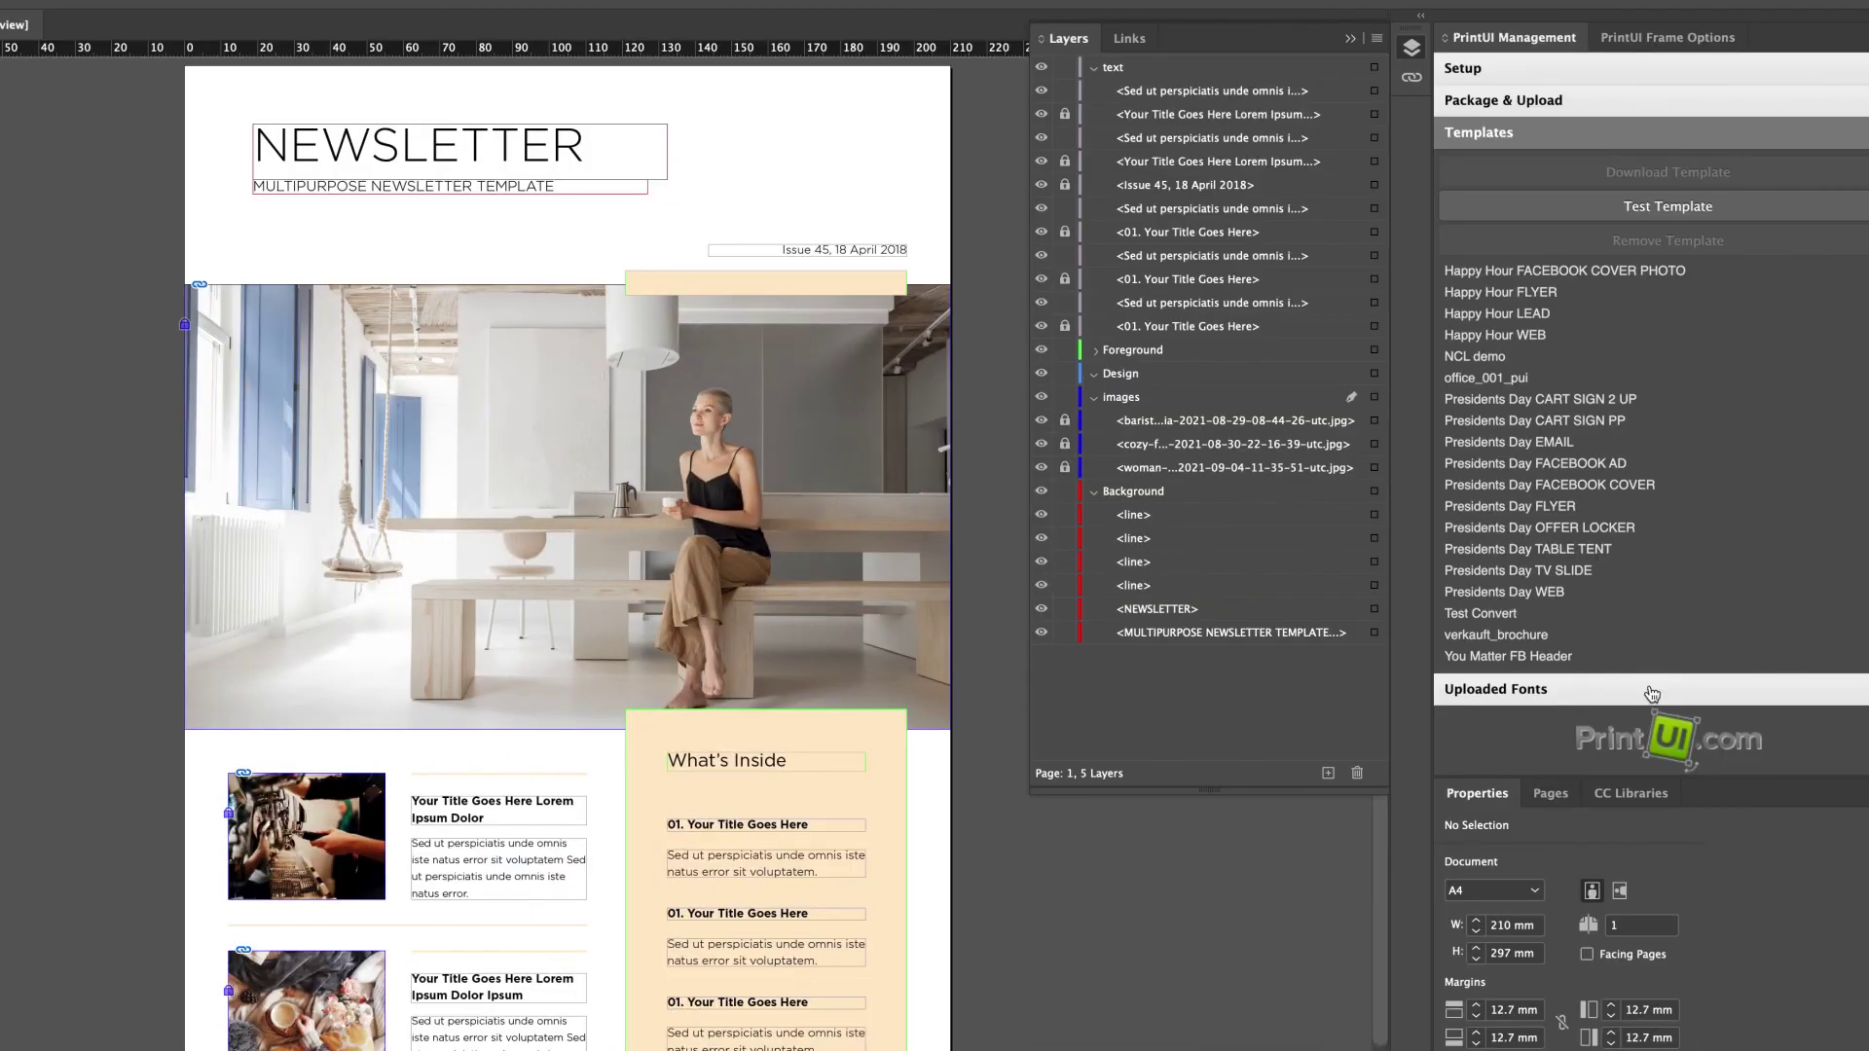
# Expand Uploaded Fonts in the PrintUI Management panel and look through the account's font list.
pyautogui.click(1652, 693)
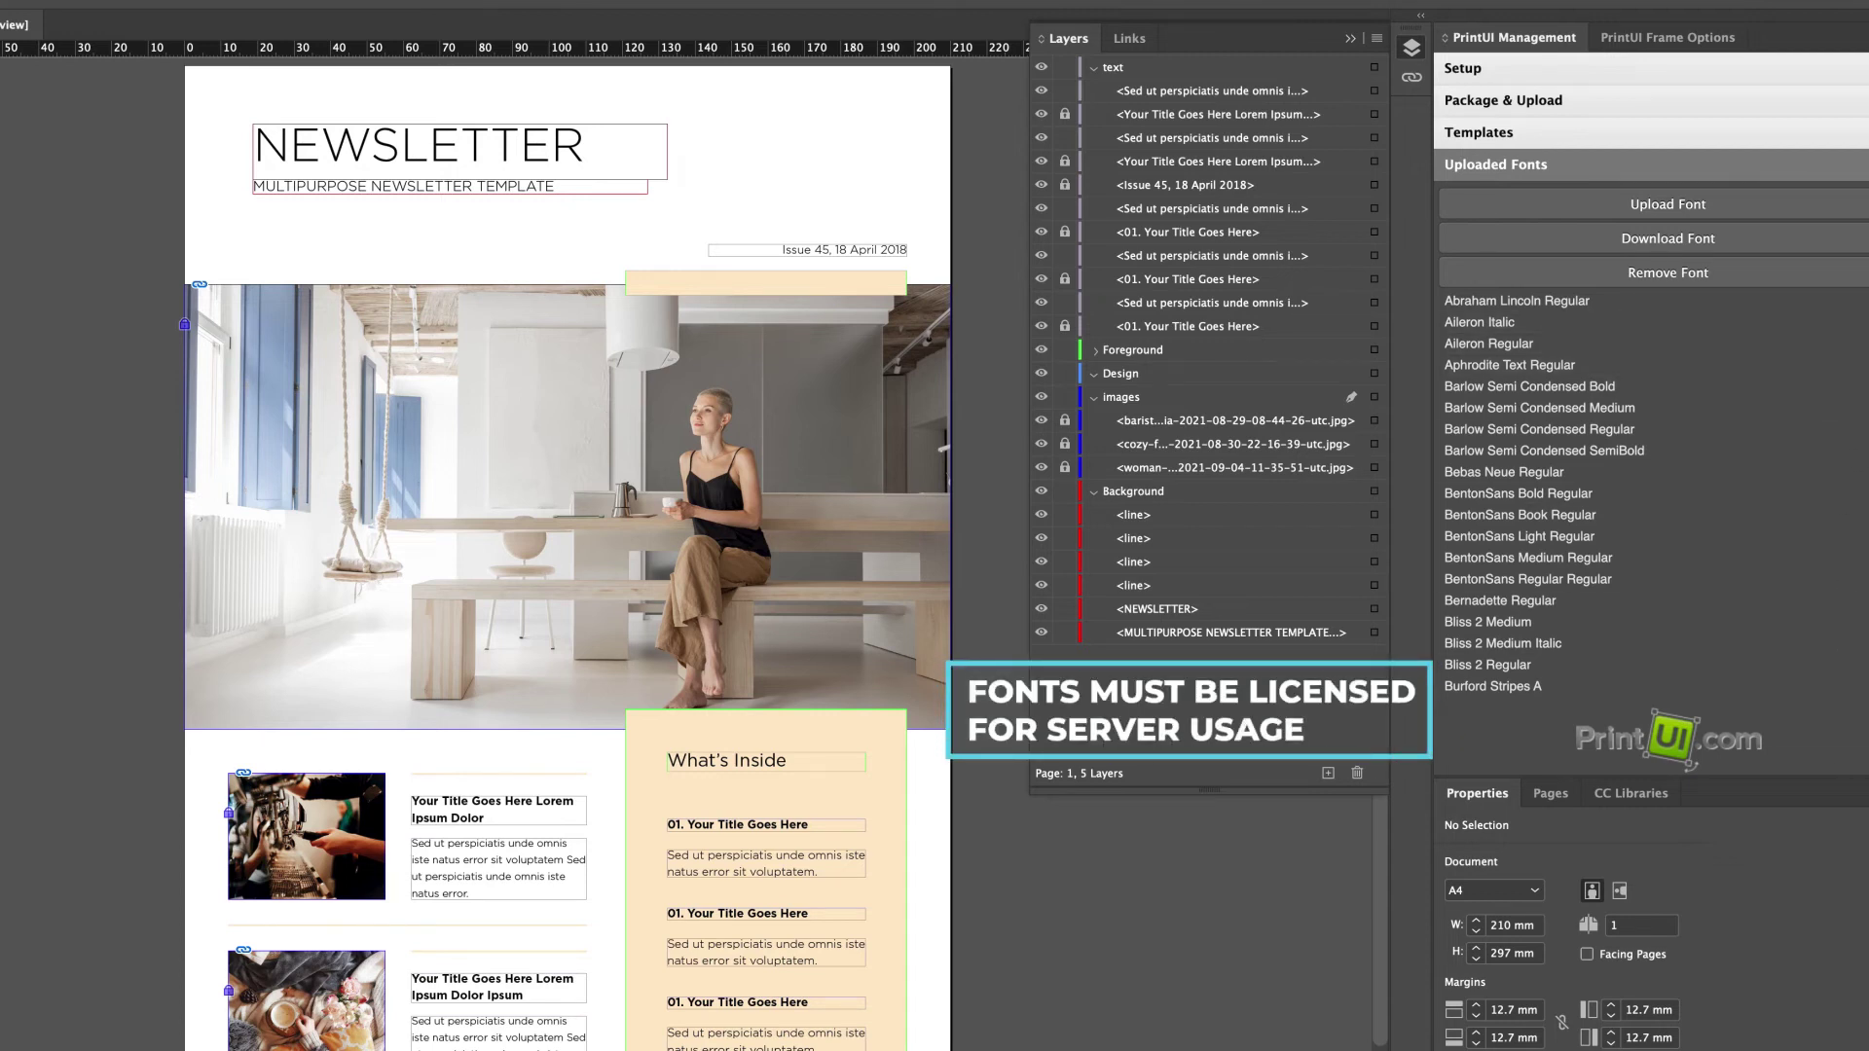
pyautogui.scroll(-10, 1552, 565)
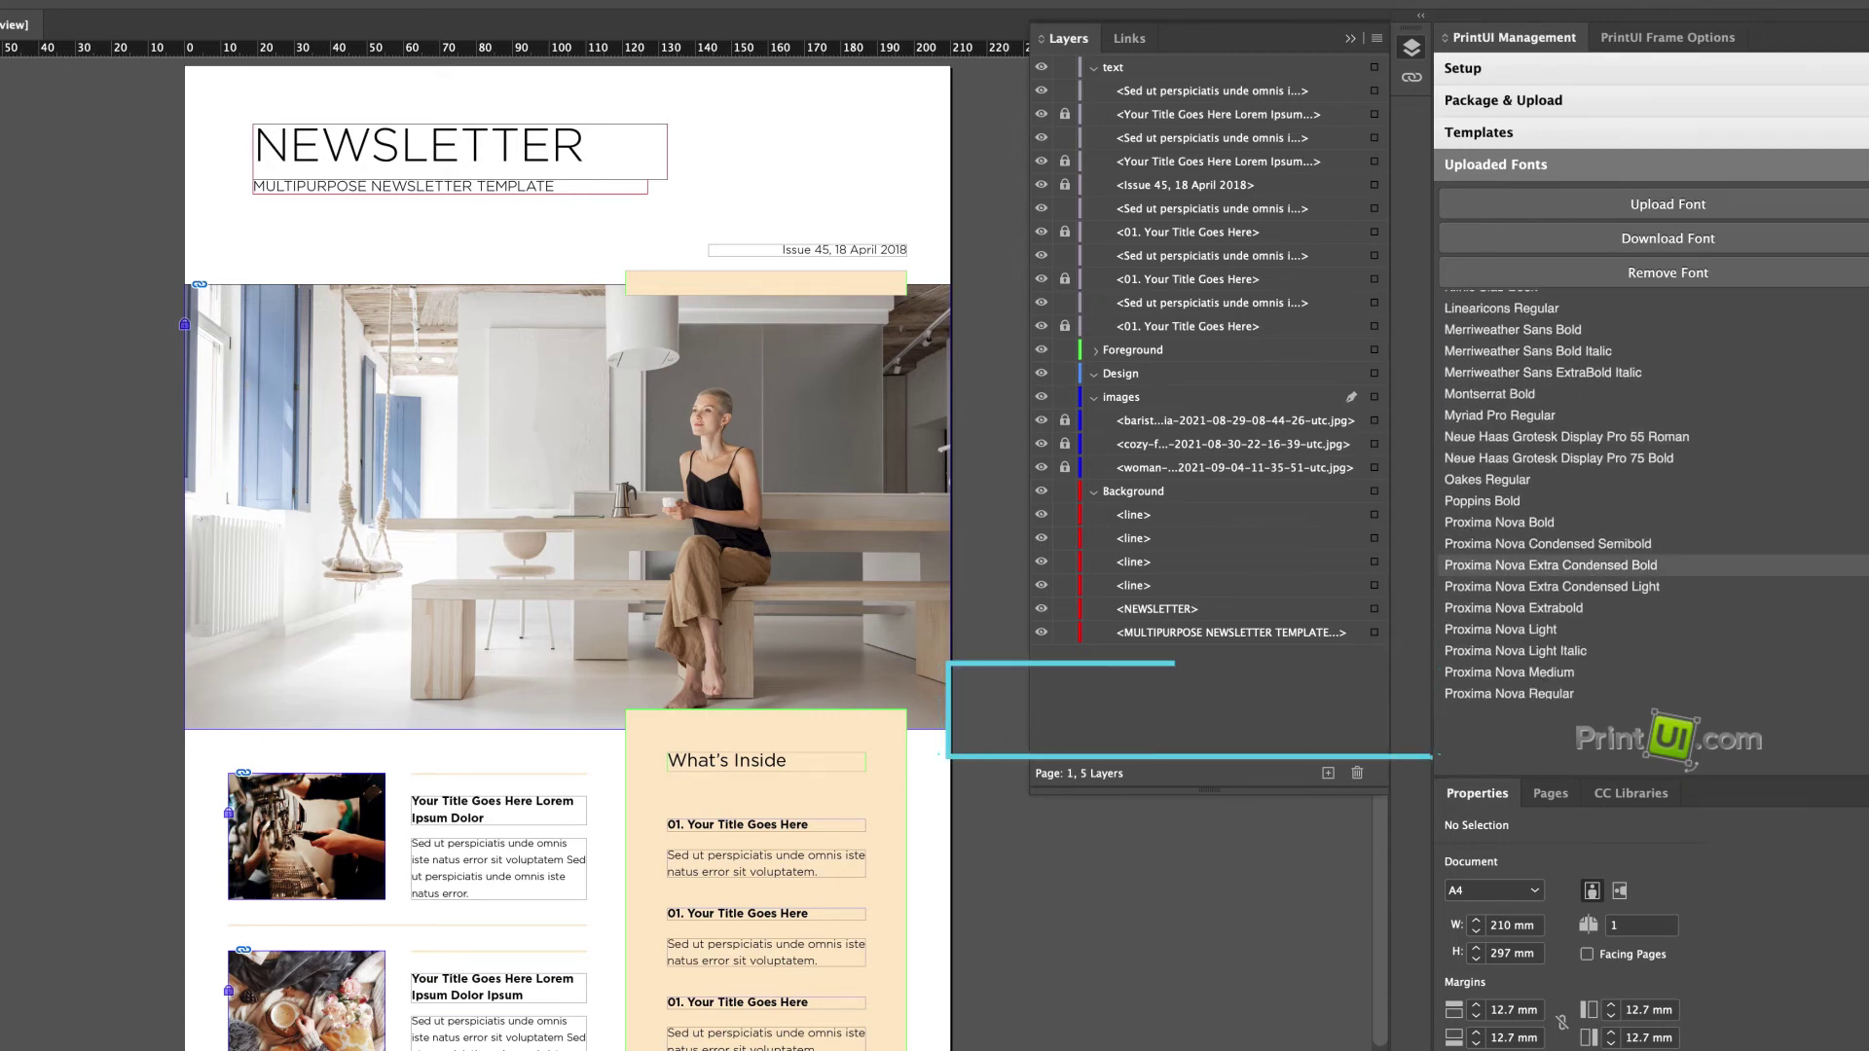